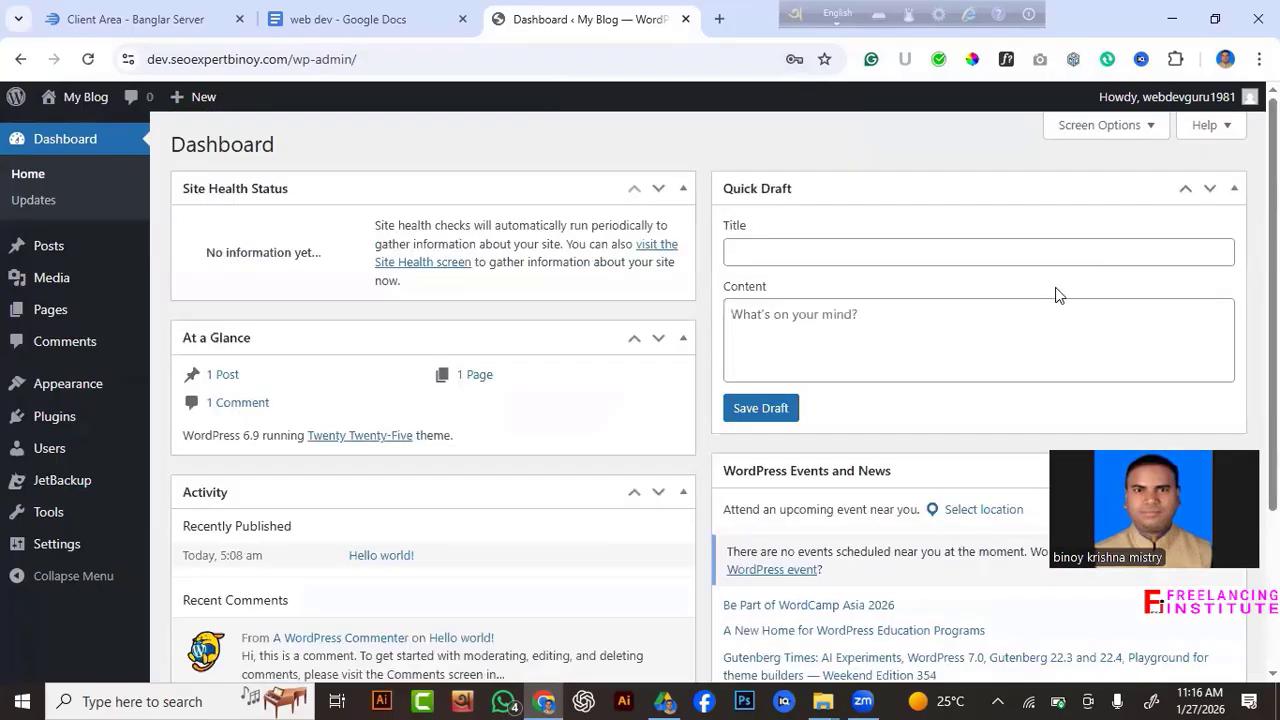
Uncheck Events and News, Quick Draft, Activity, At a Glance and Site Health Status in Screen Options.
click(1148, 128)
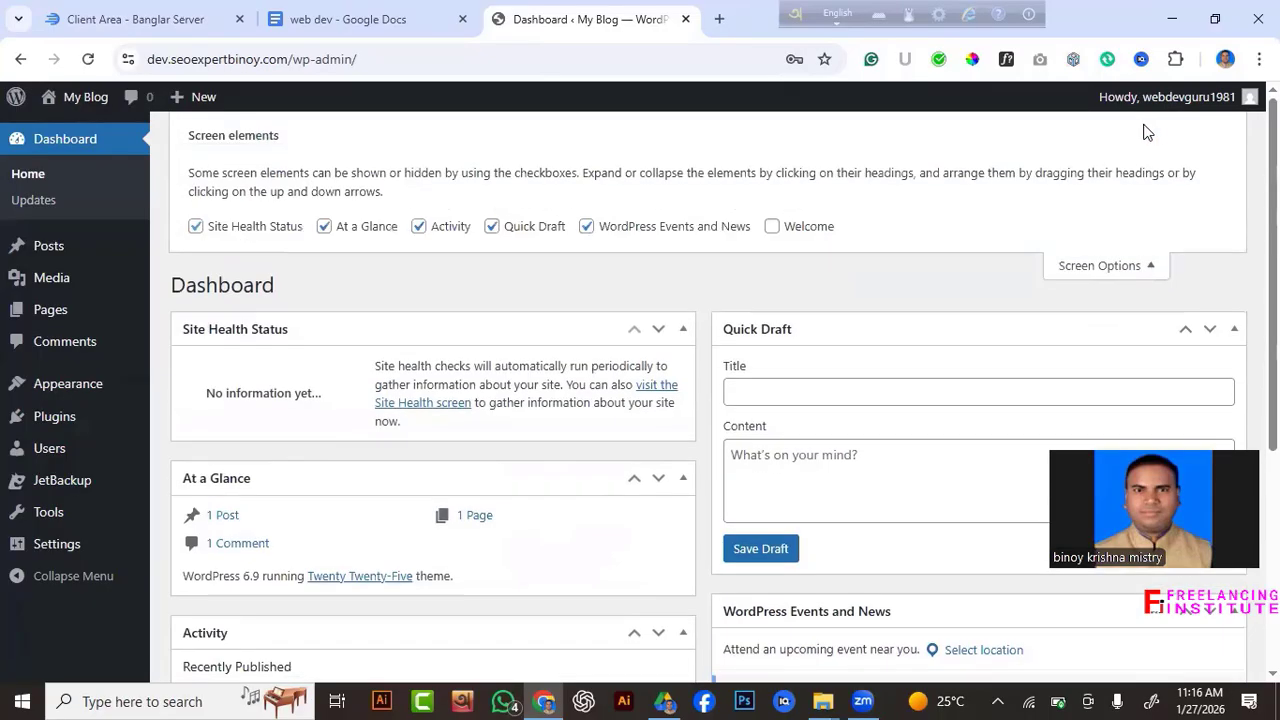
click(586, 227)
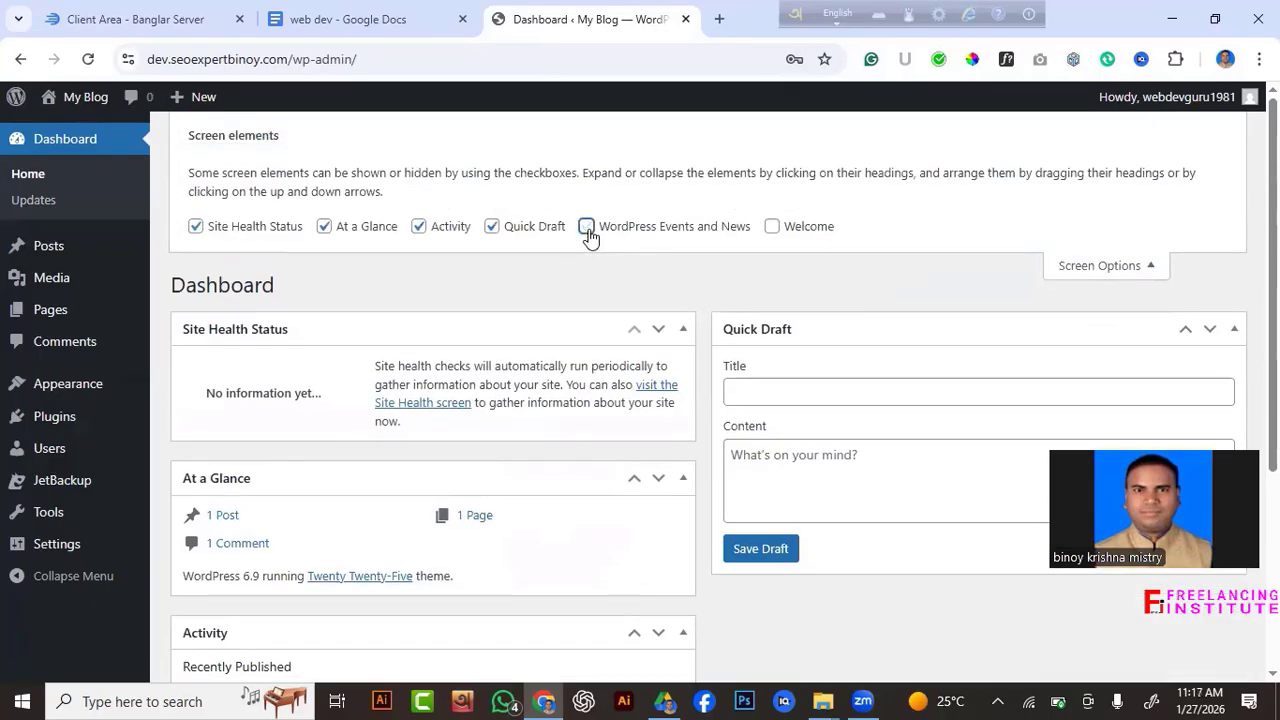
click(491, 226)
click(419, 227)
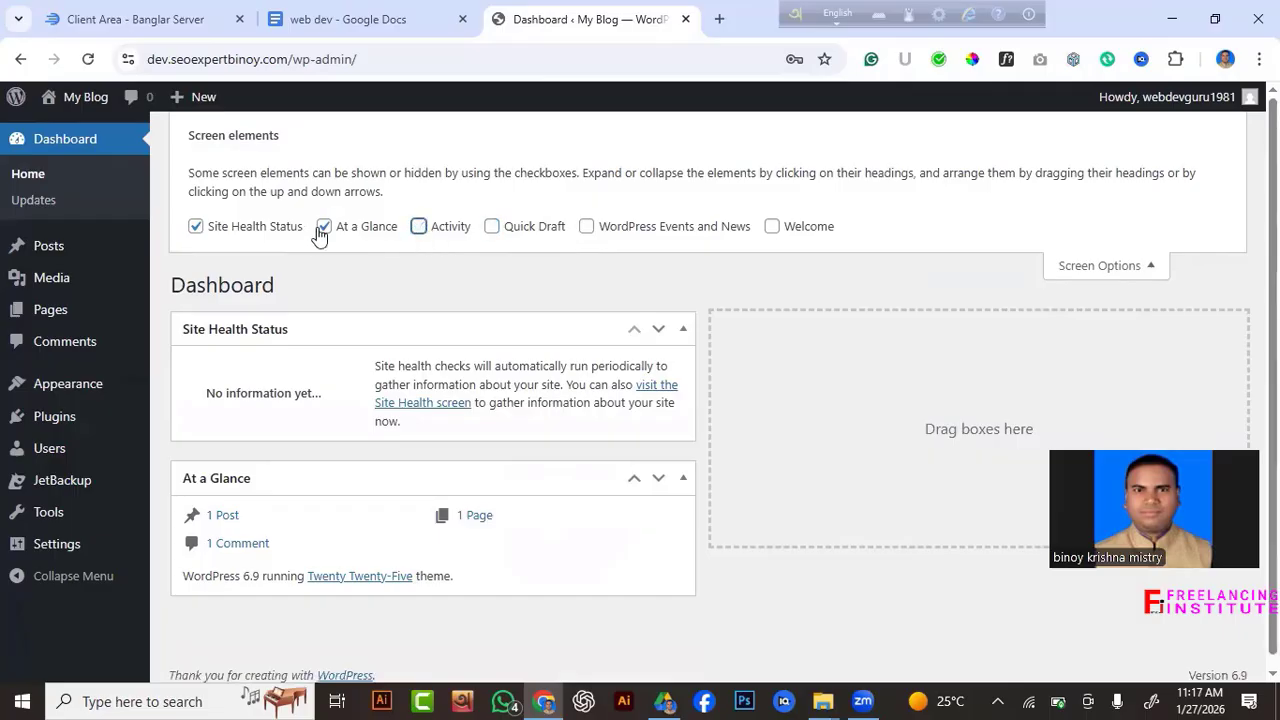
click(324, 227)
click(195, 227)
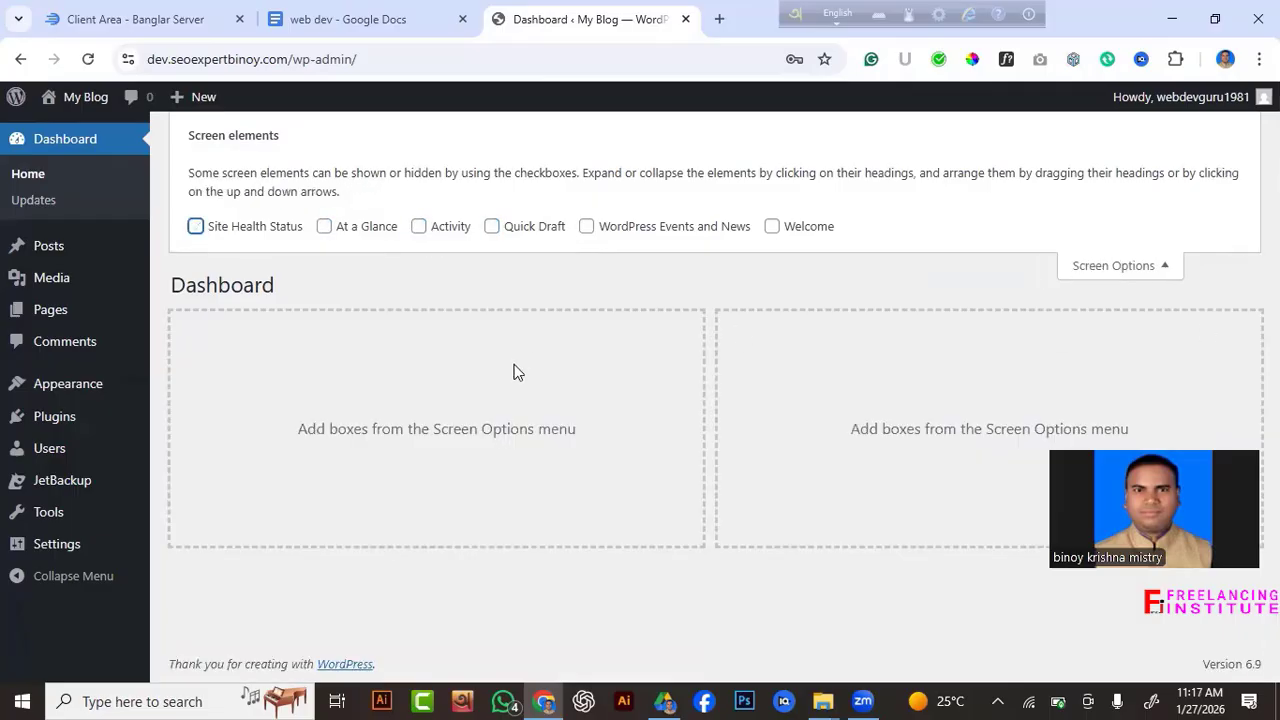
click(1165, 268)
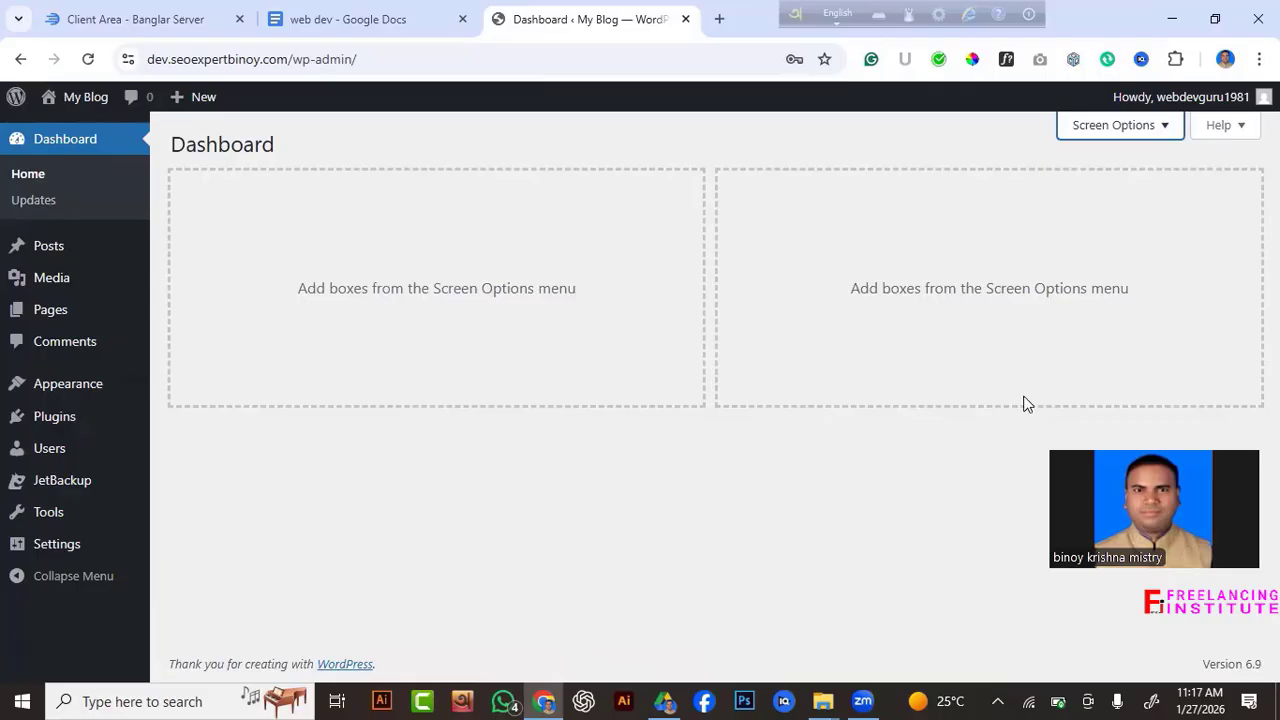
click(1164, 130)
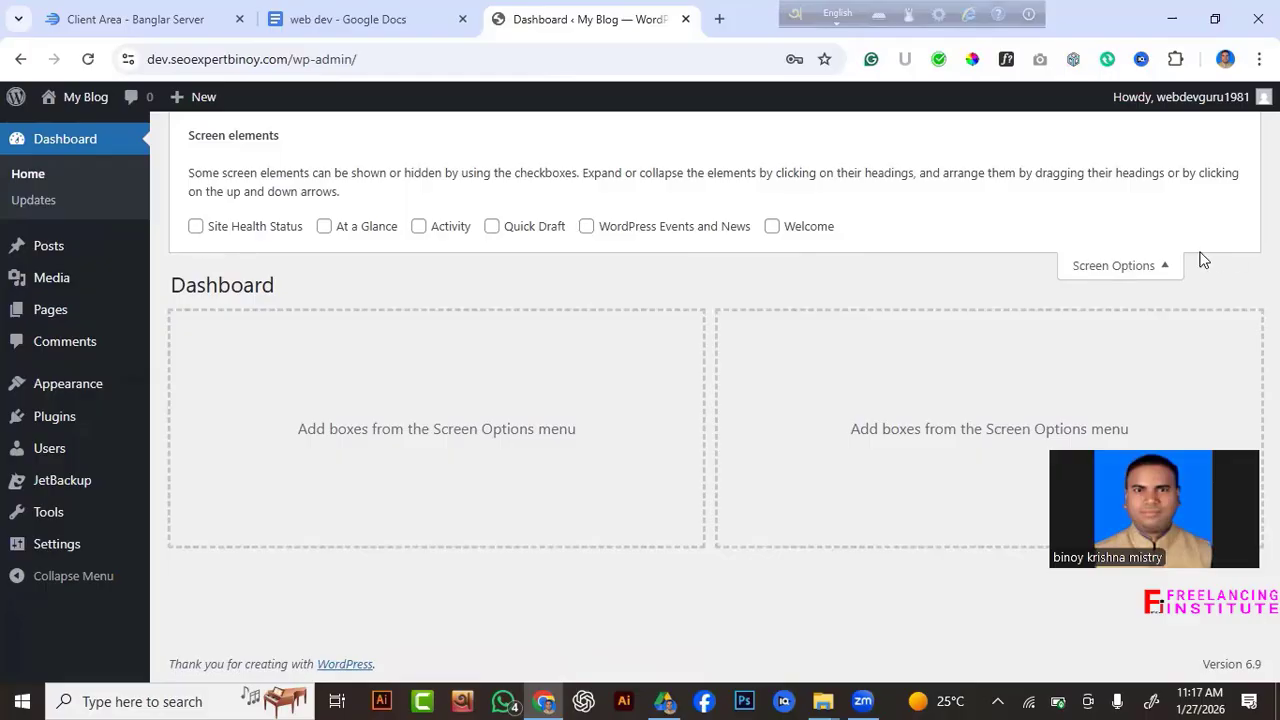
click(1160, 271)
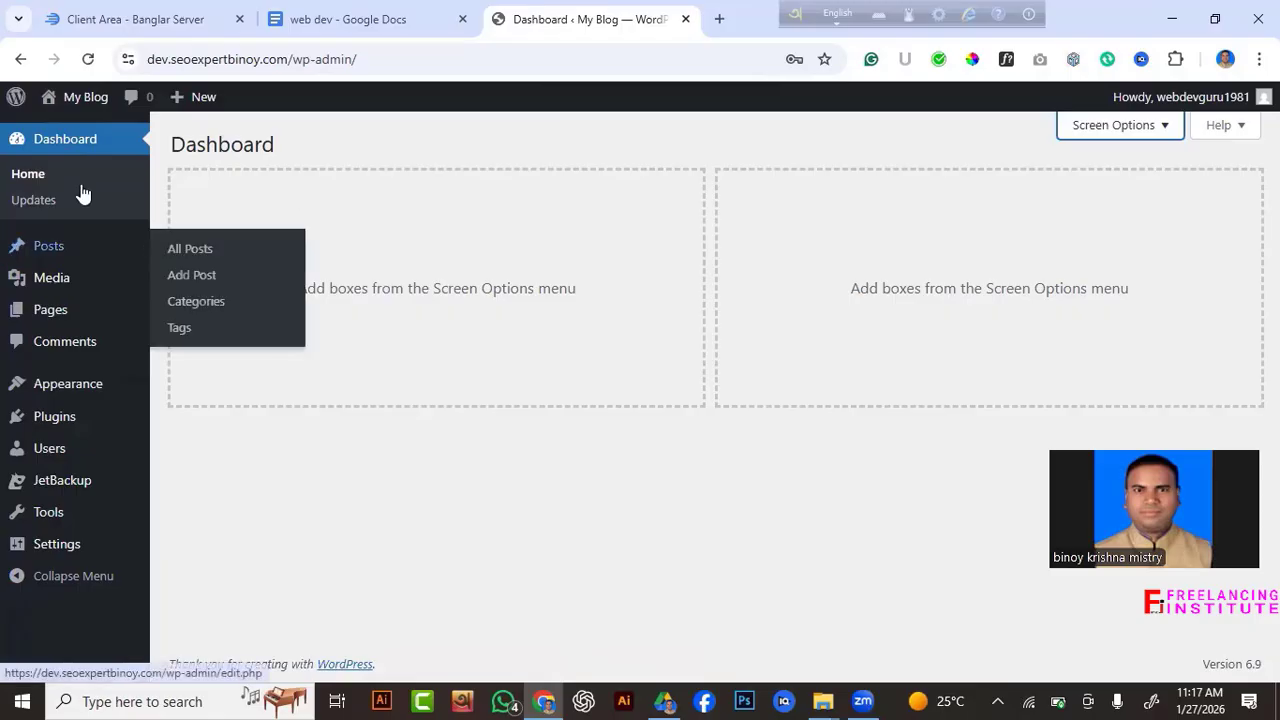
Move the 'Hello world!' post to the trash from the All Posts list.
mouse_move(42, 254)
click(45, 250)
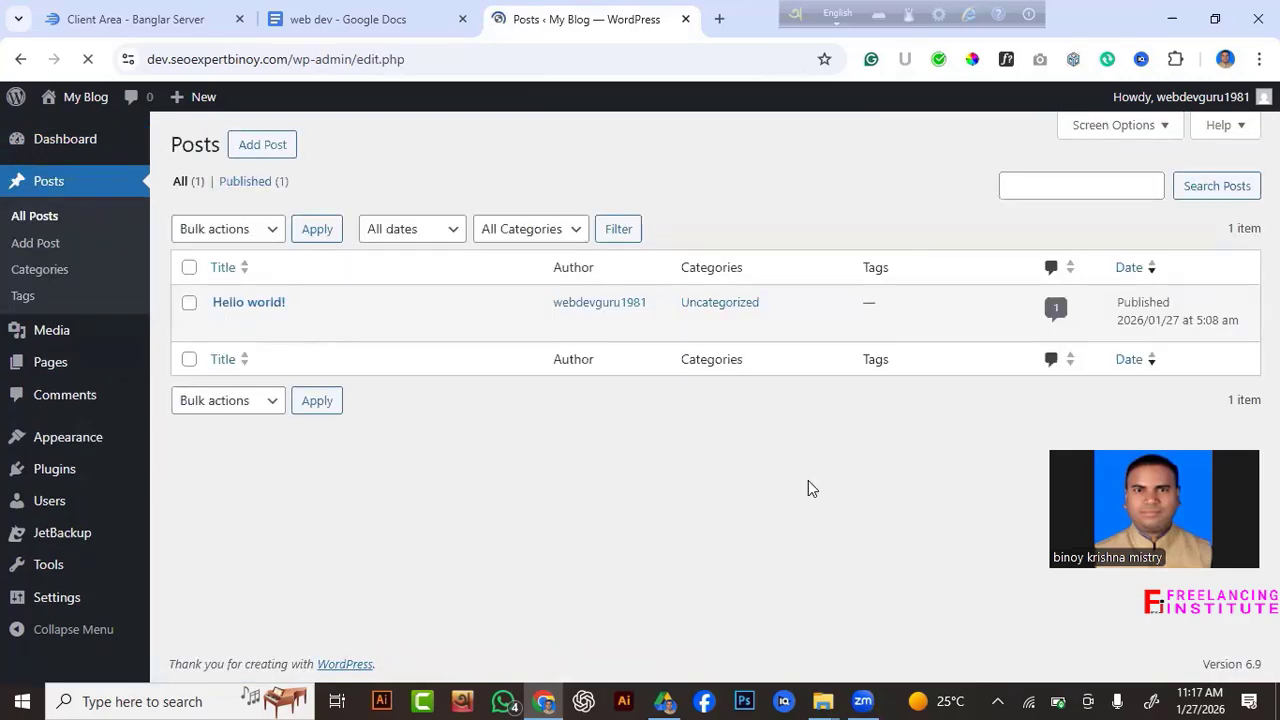
mouse_move(255, 305)
mouse_move(206, 325)
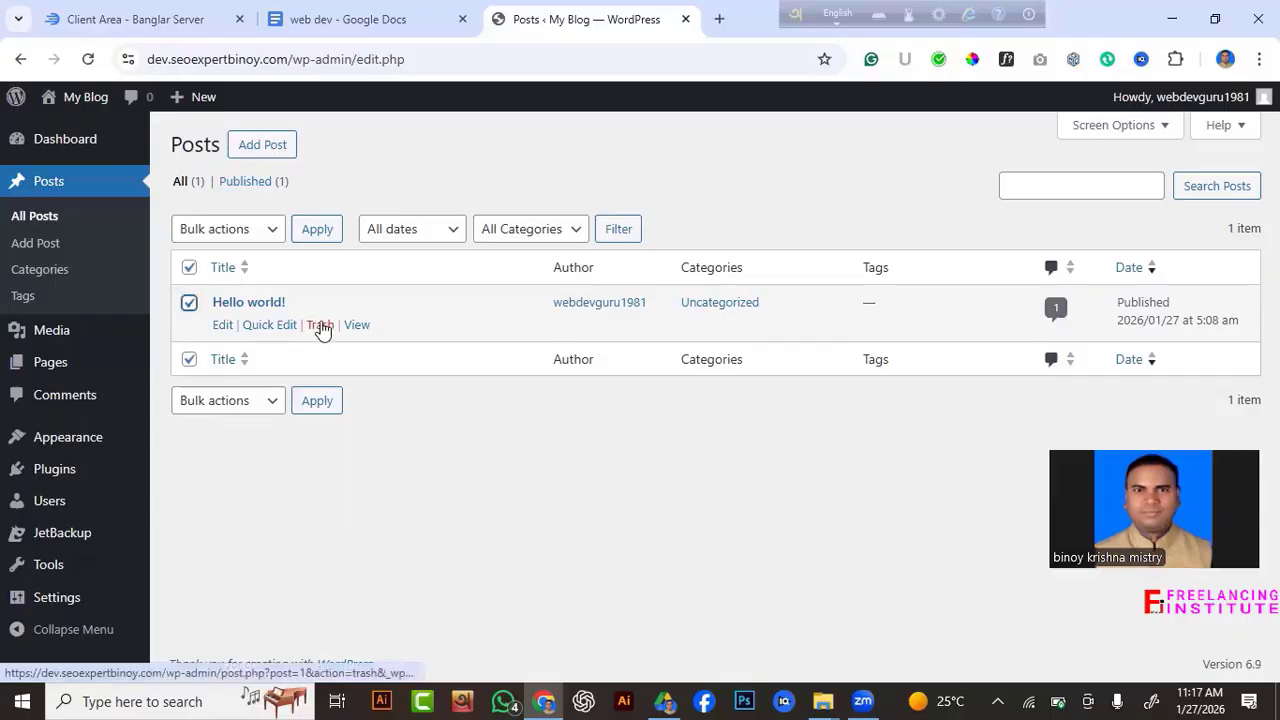
click(320, 325)
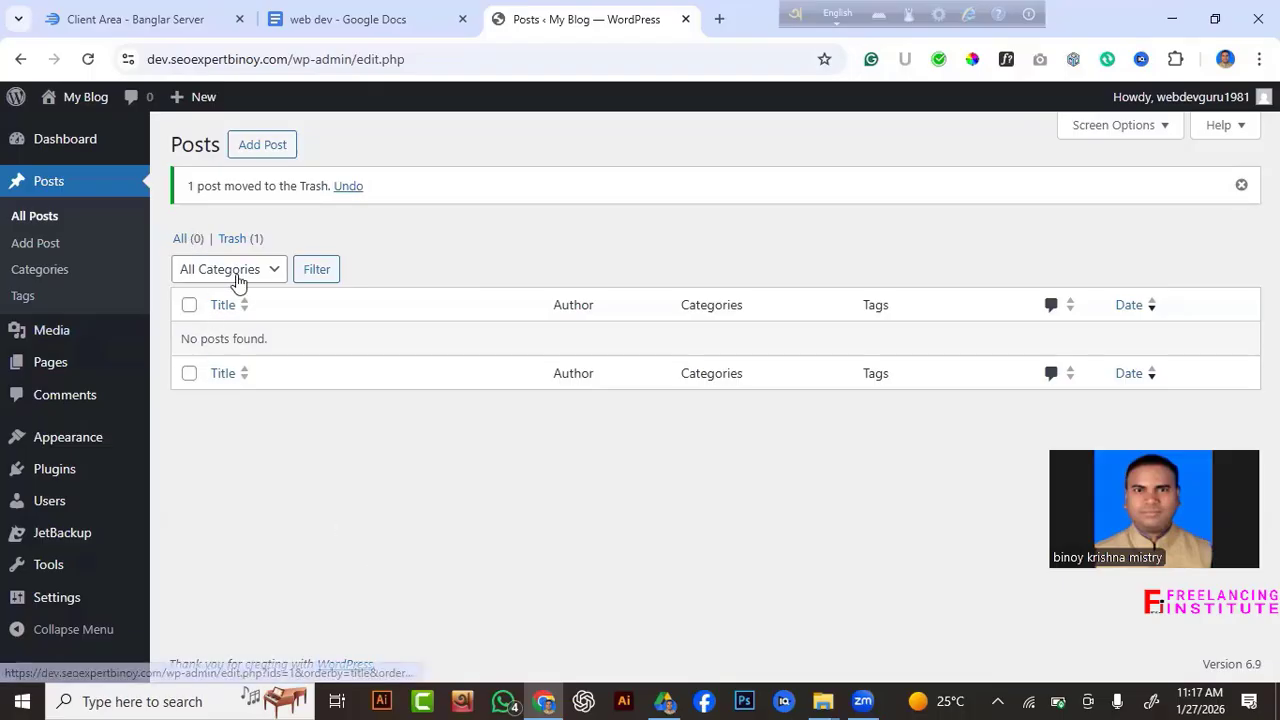
Permanently delete 'Hello world!' from the posts Trash.
click(237, 240)
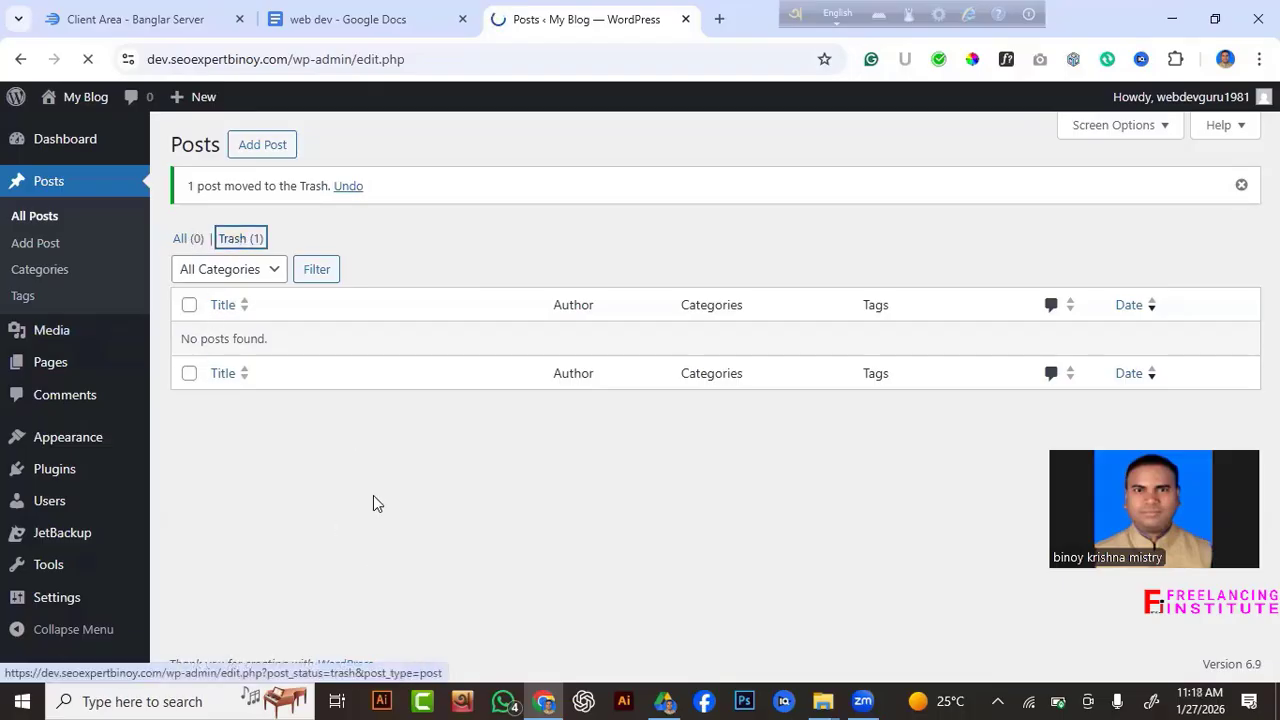
click(189, 302)
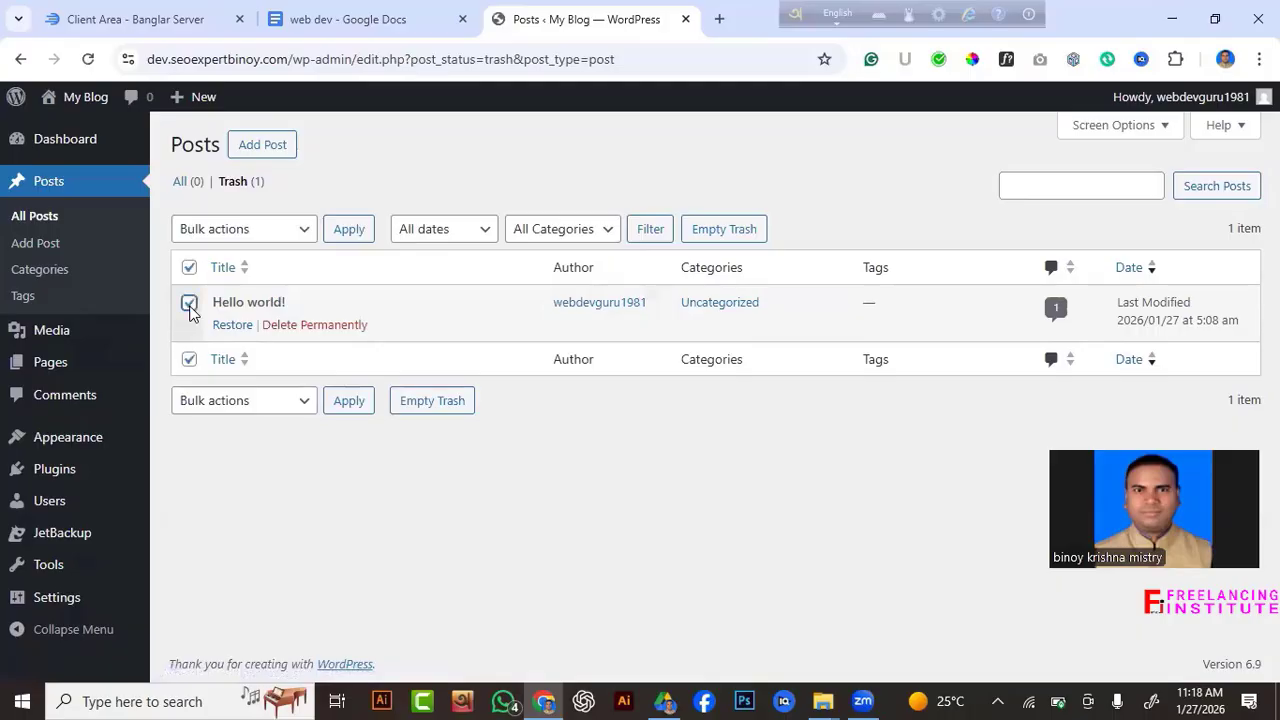
click(318, 325)
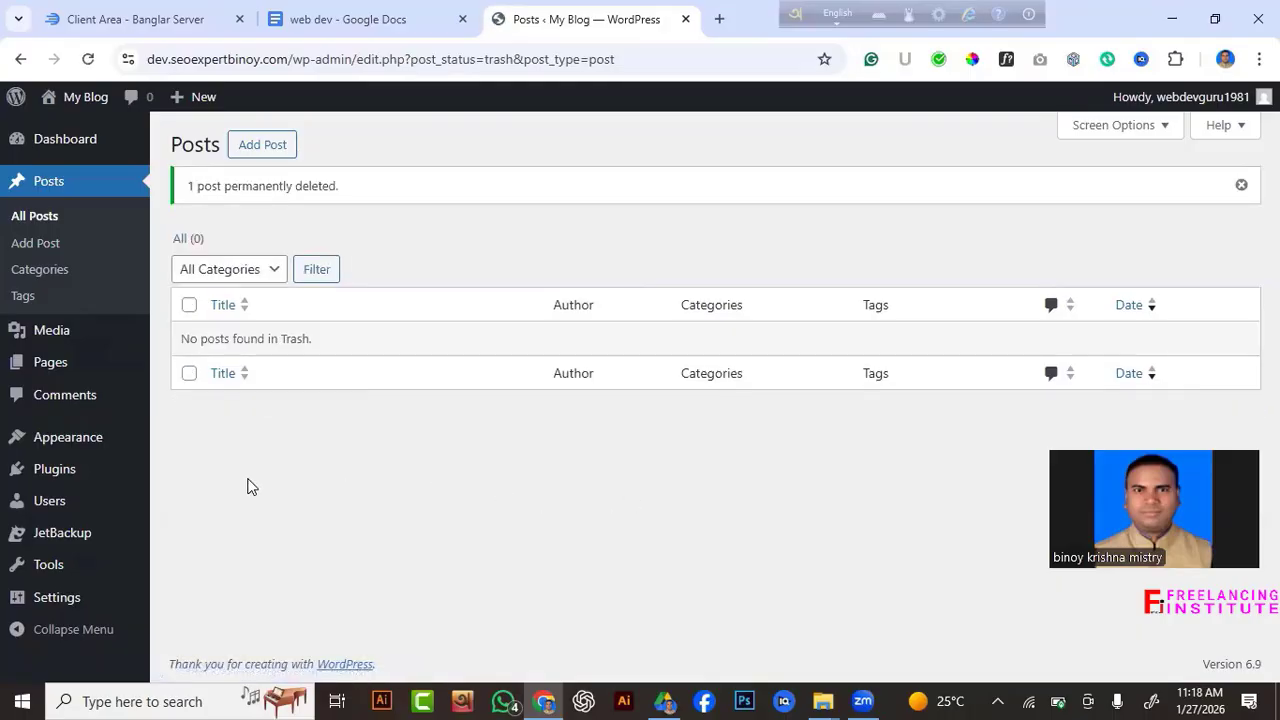
Move the Privacy Policy and Sample Page pages to the trash with a bulk action.
mouse_move(60, 338)
mouse_move(48, 369)
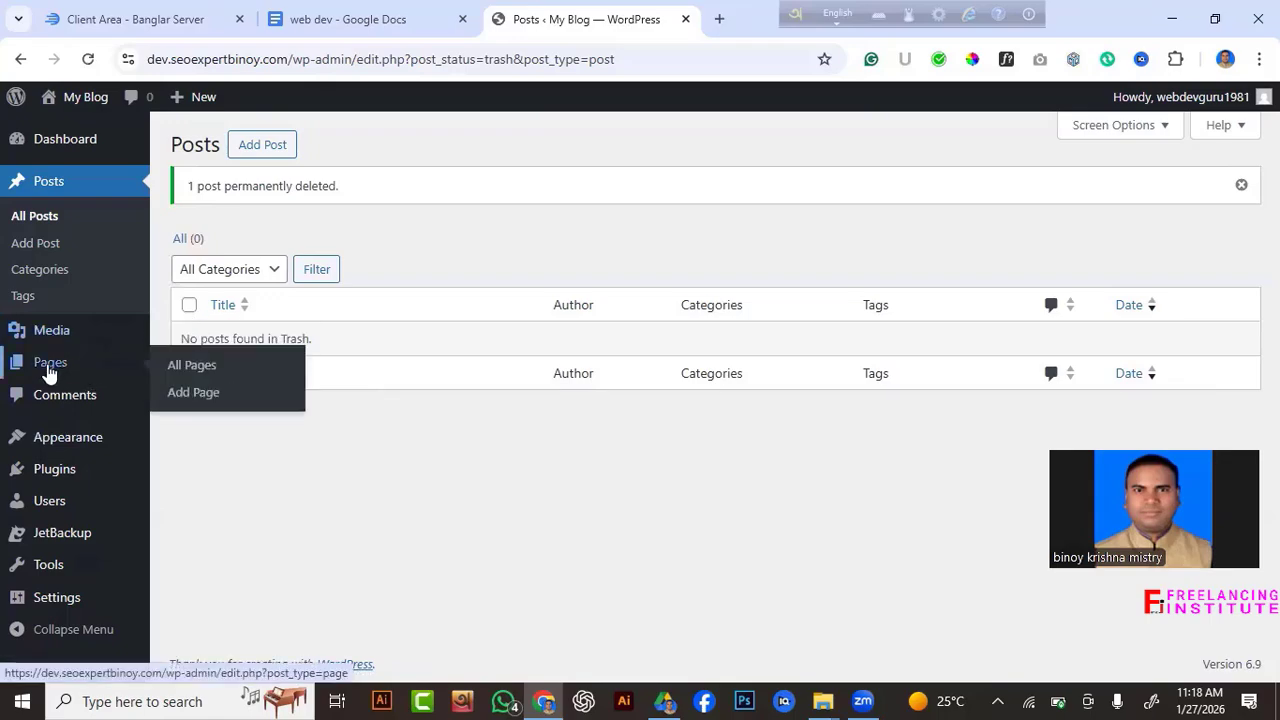
click(48, 366)
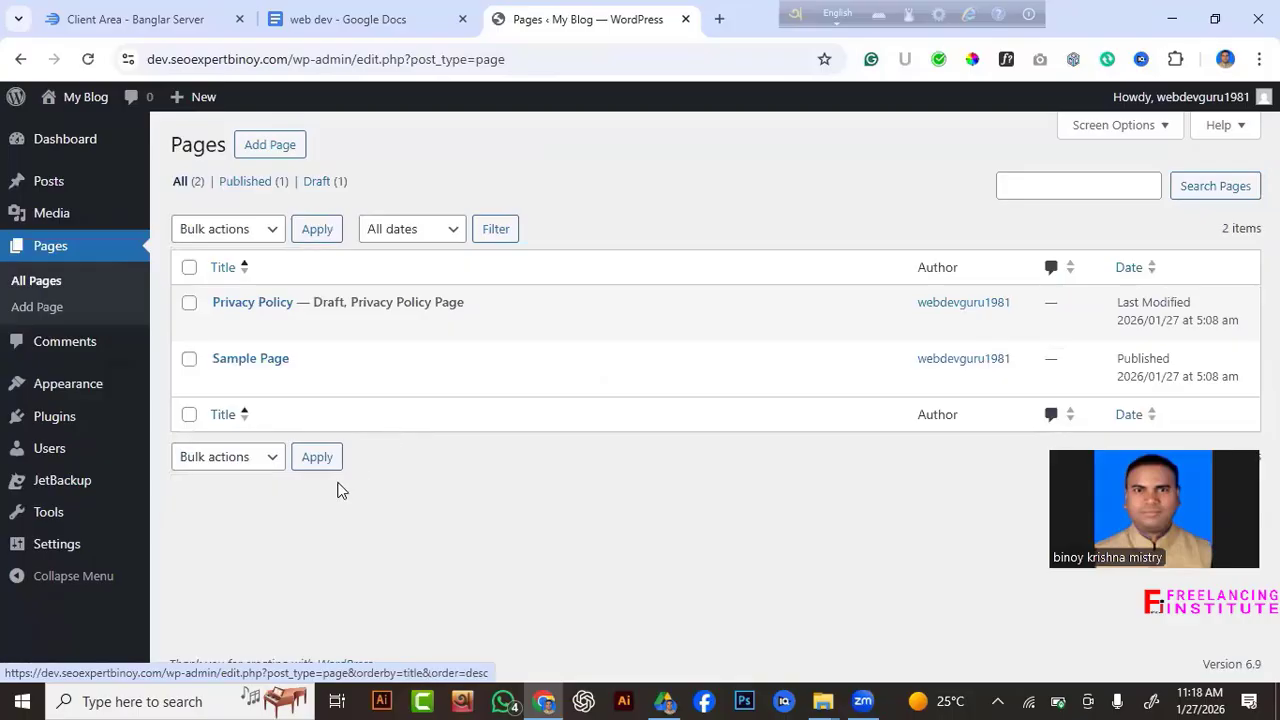
click(189, 304)
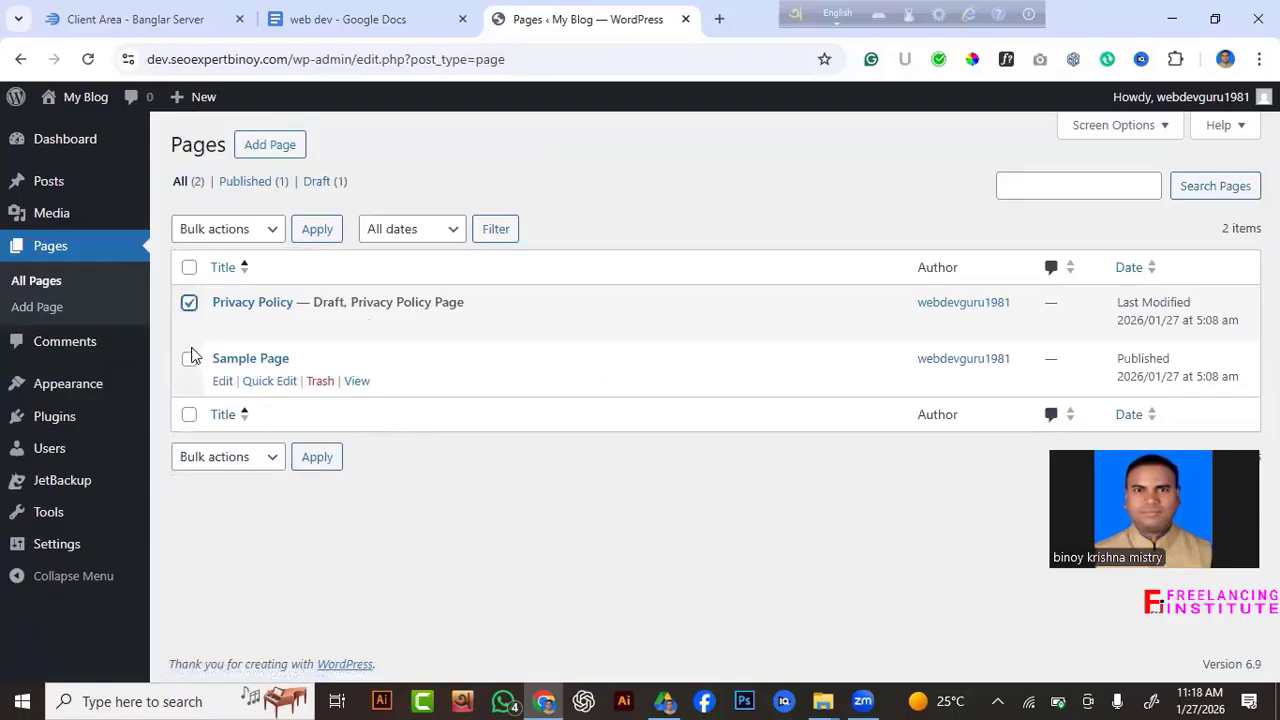
click(189, 360)
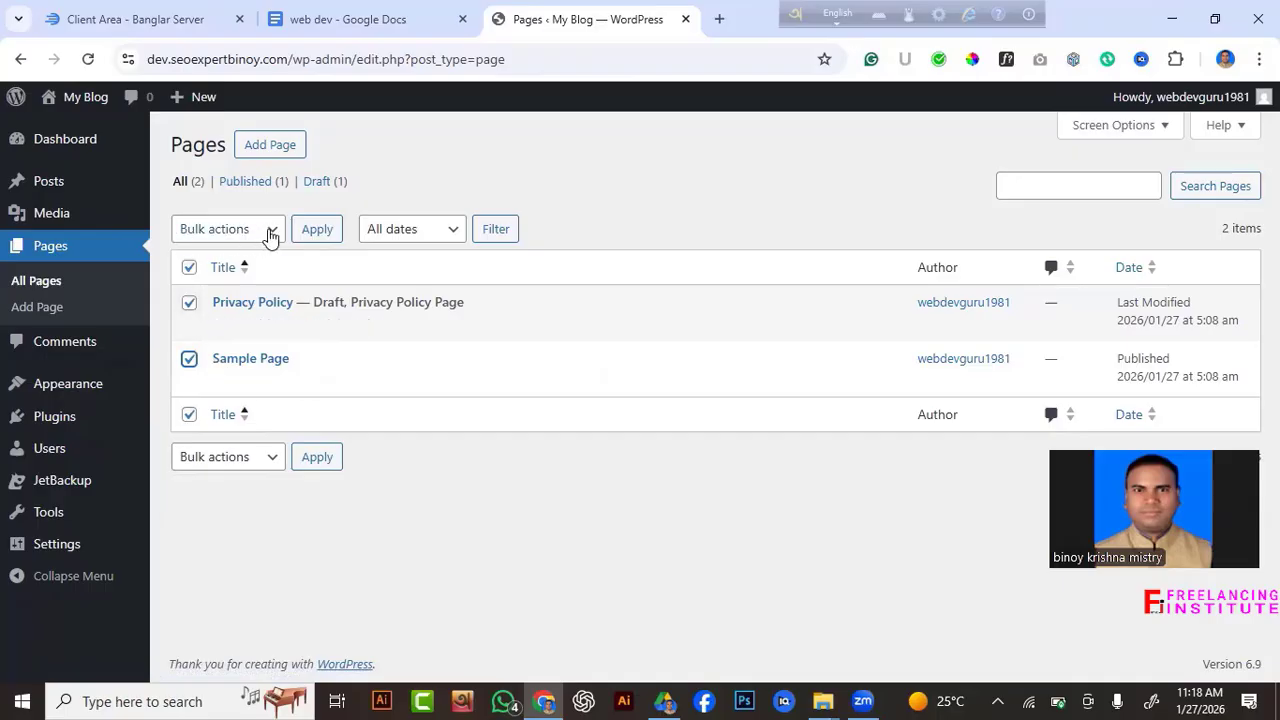
click(189, 301)
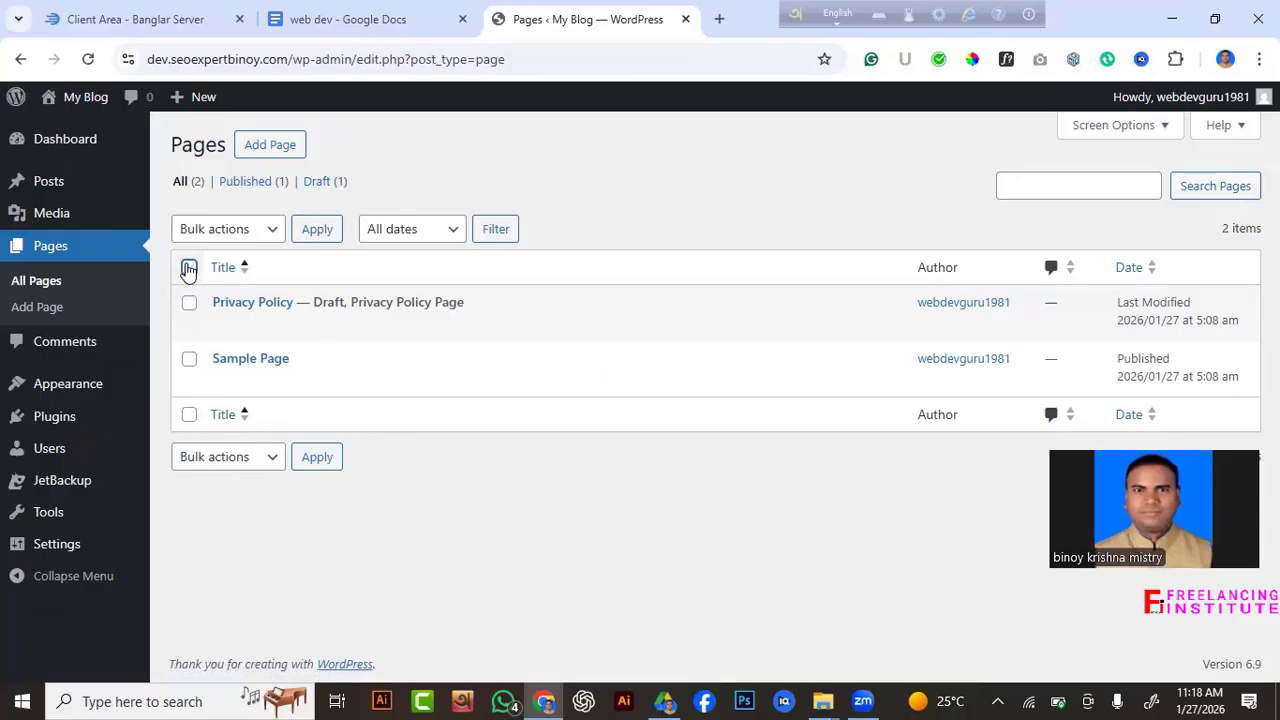
click(266, 231)
click(246, 308)
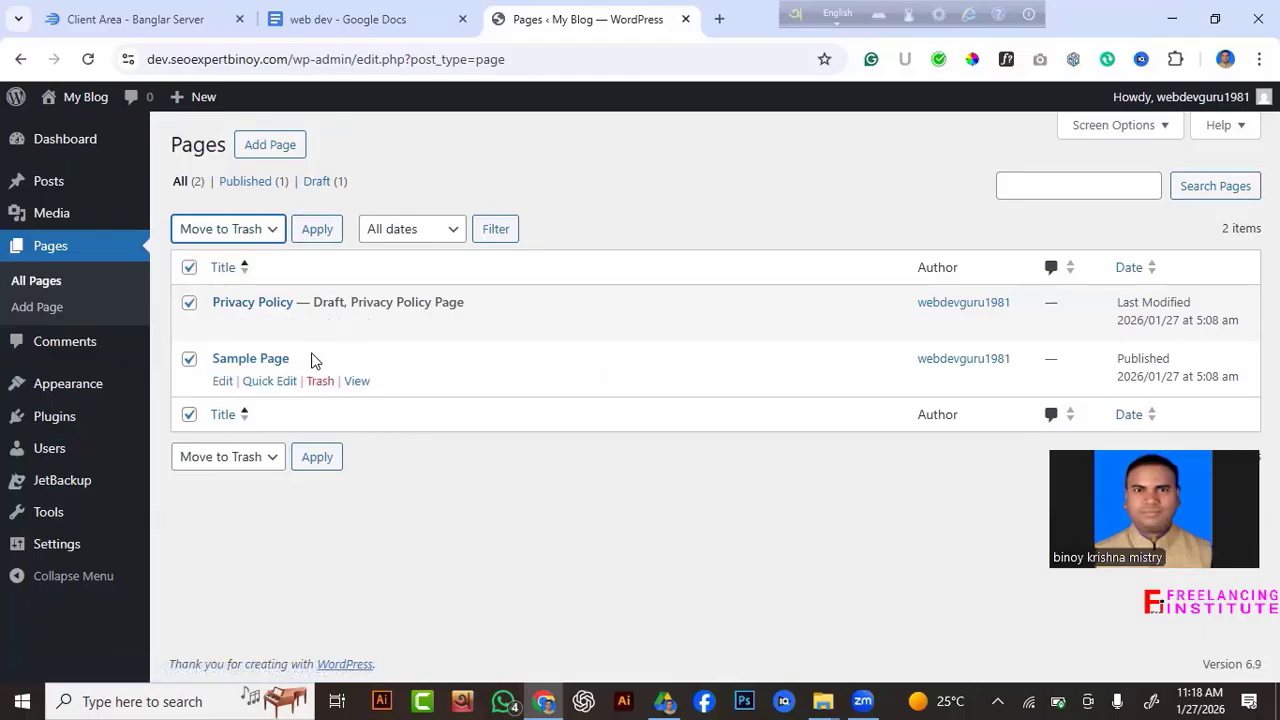
click(317, 236)
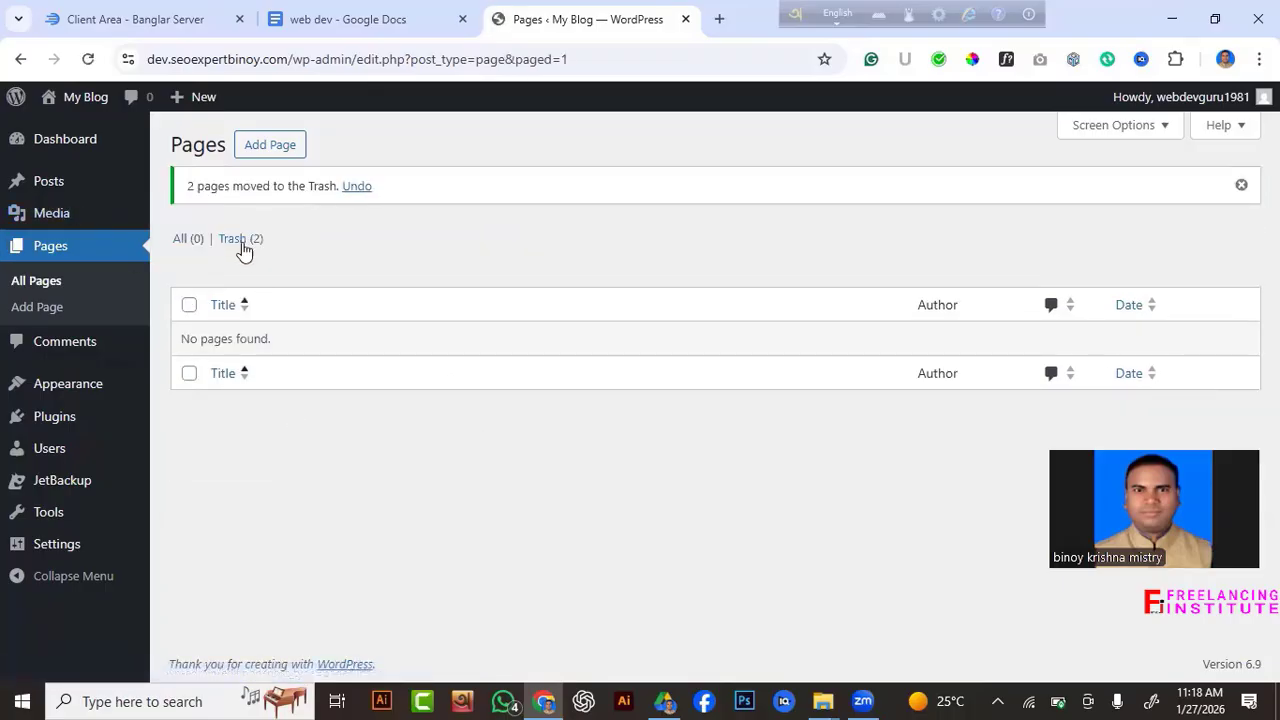
Permanently delete both trashed pages from the Pages Trash.
click(240, 243)
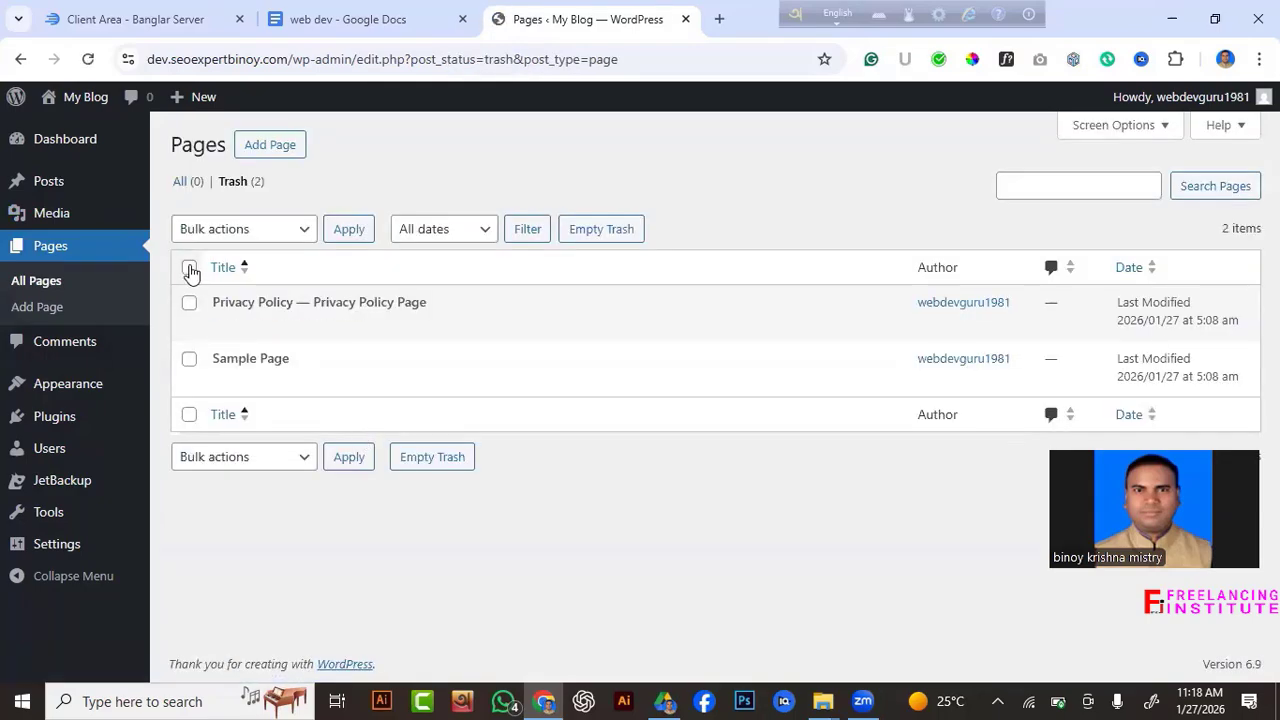
click(189, 268)
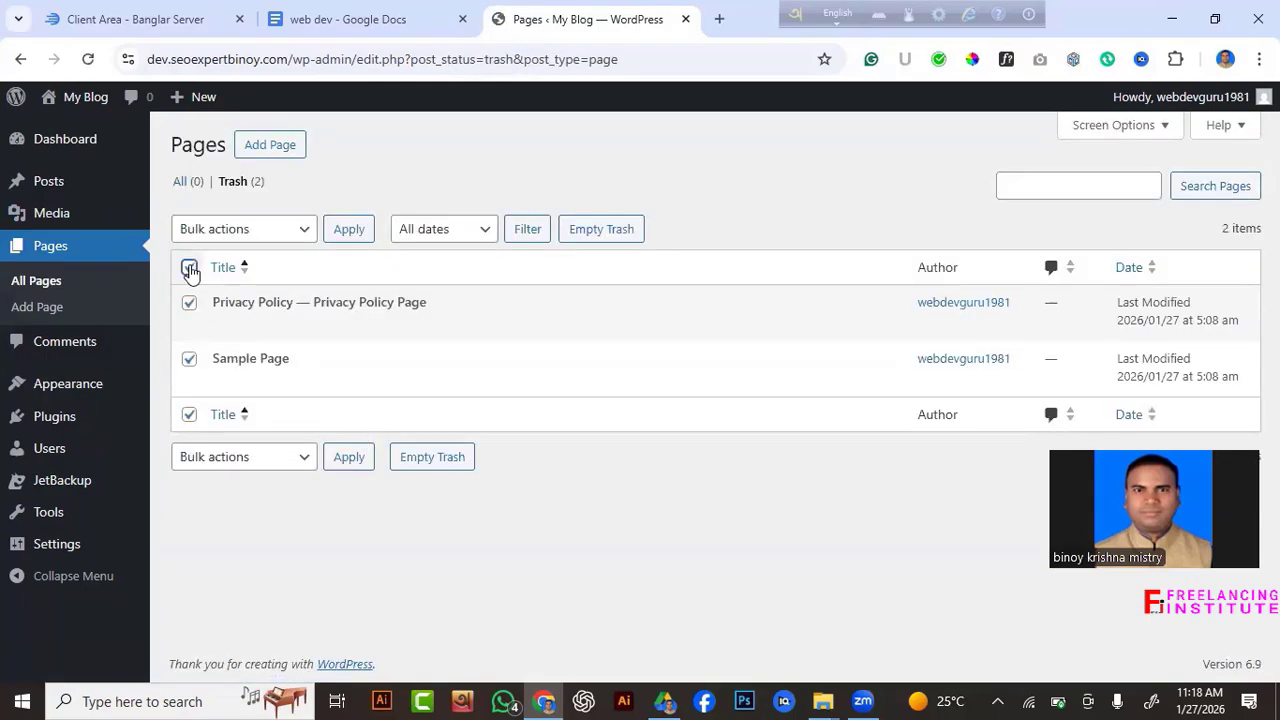
click(302, 233)
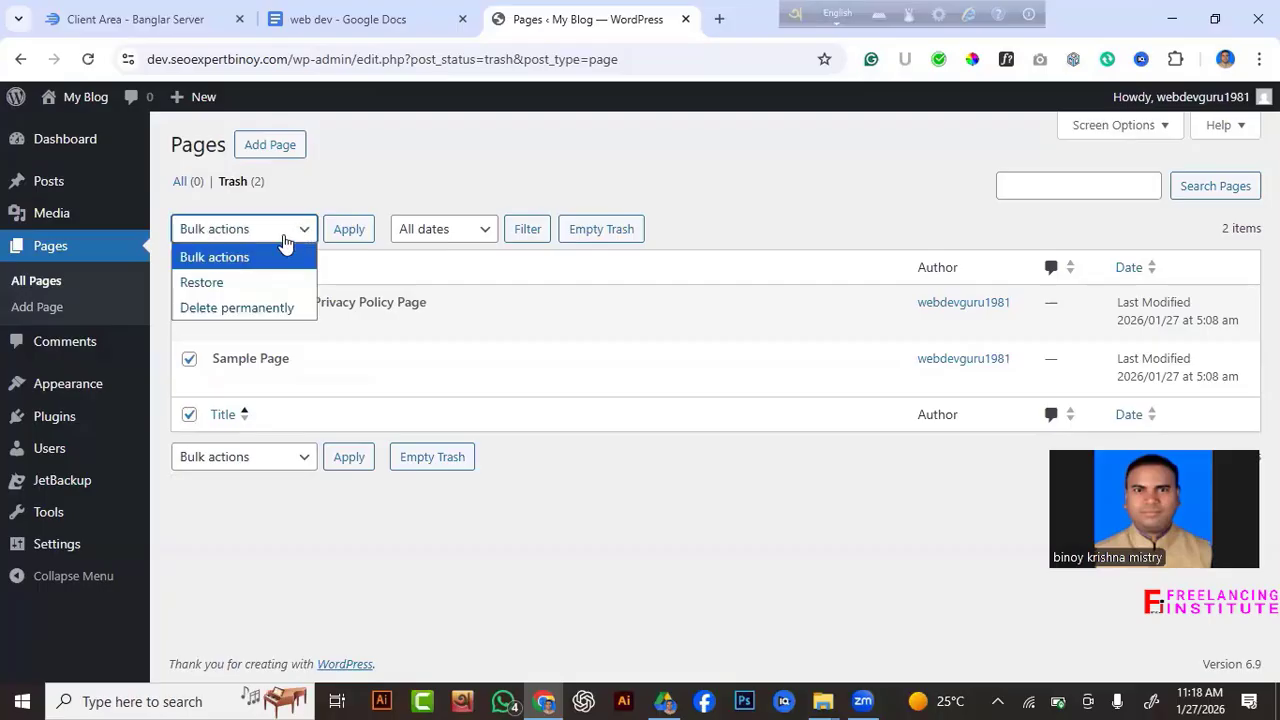
click(264, 308)
click(354, 229)
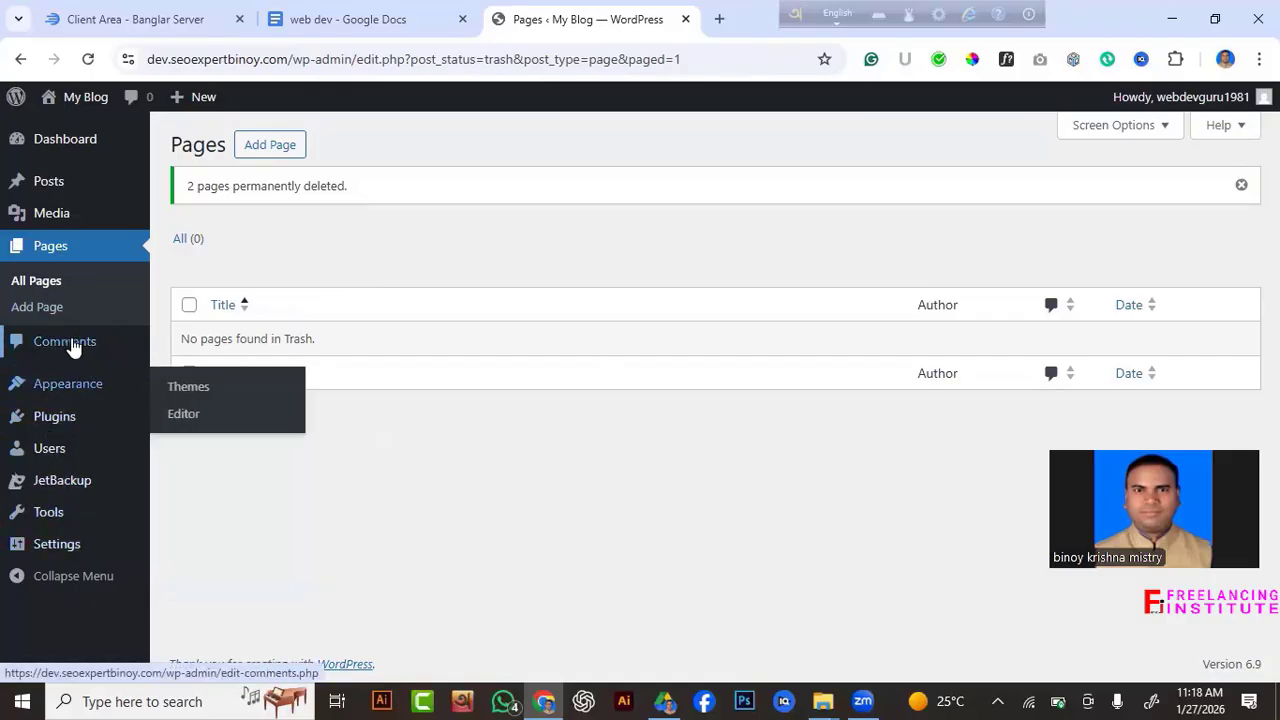
Bulk-delete the Akismet Anti-spam and Hello Dolly plugins and confirm the deletion.
mouse_move(47, 422)
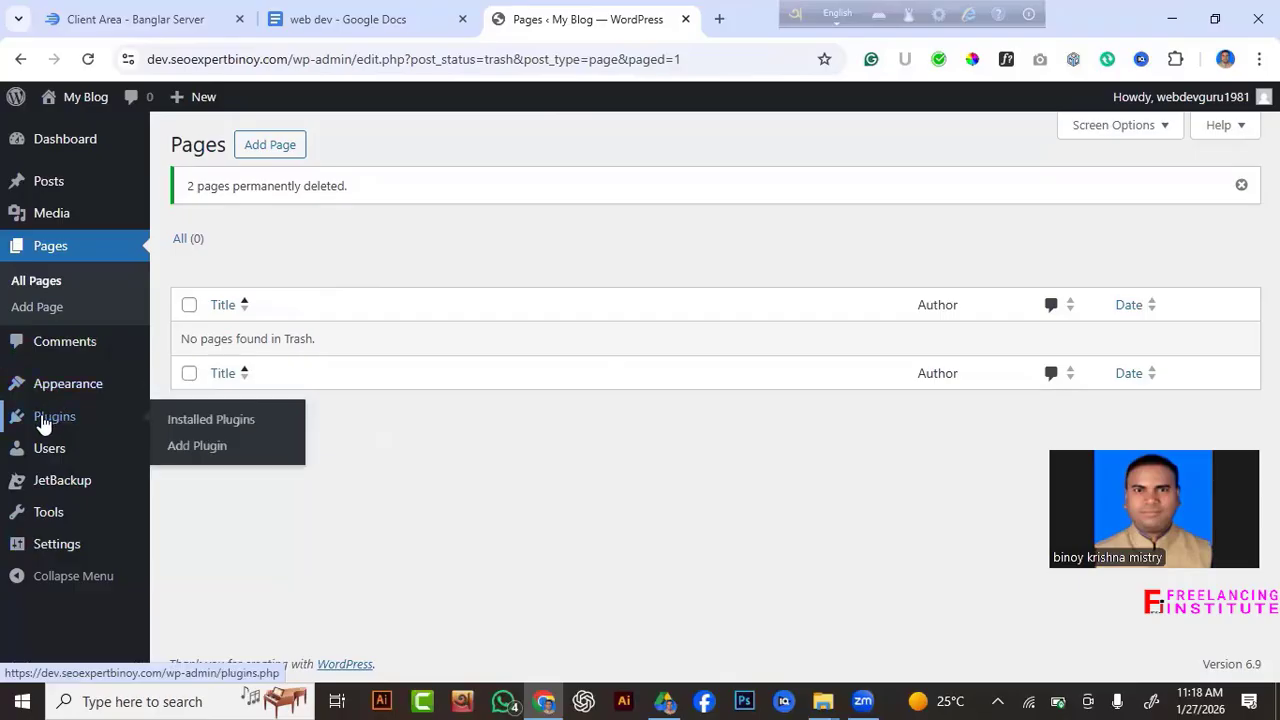
click(43, 422)
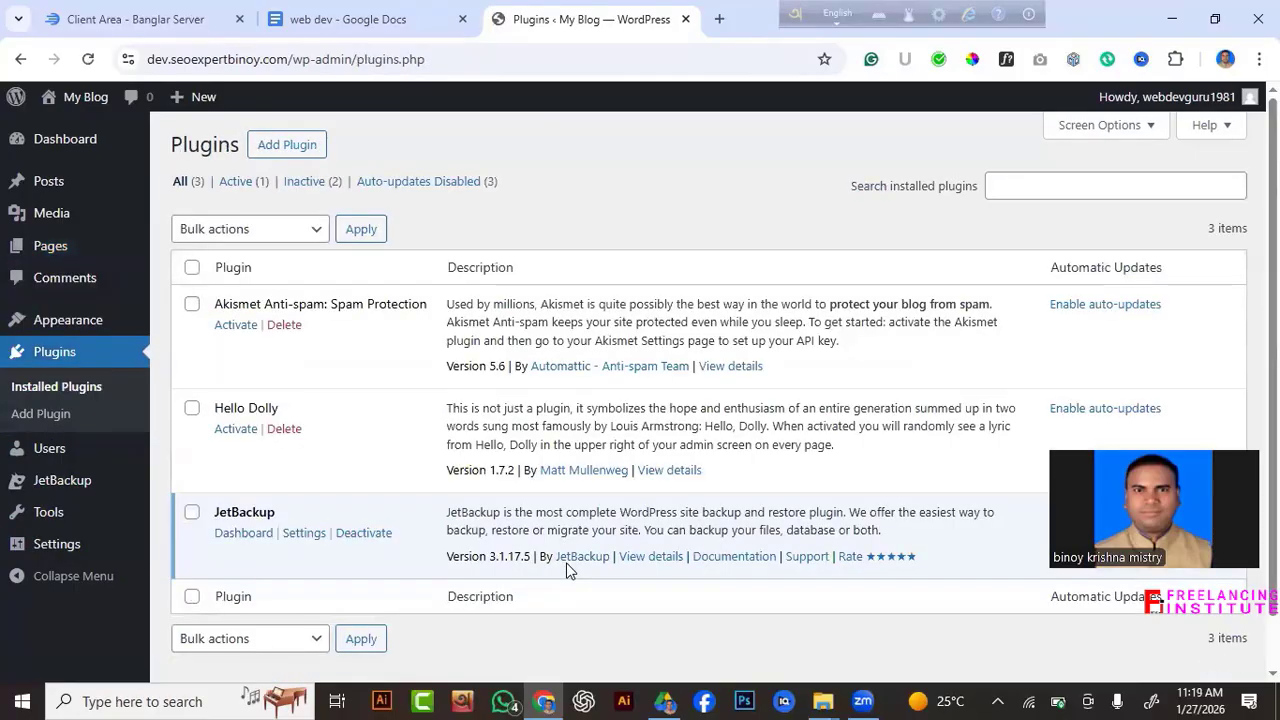
scroll(564, 574, down, 1)
scroll(564, 570, up, 1)
scroll(570, 590, down, 1)
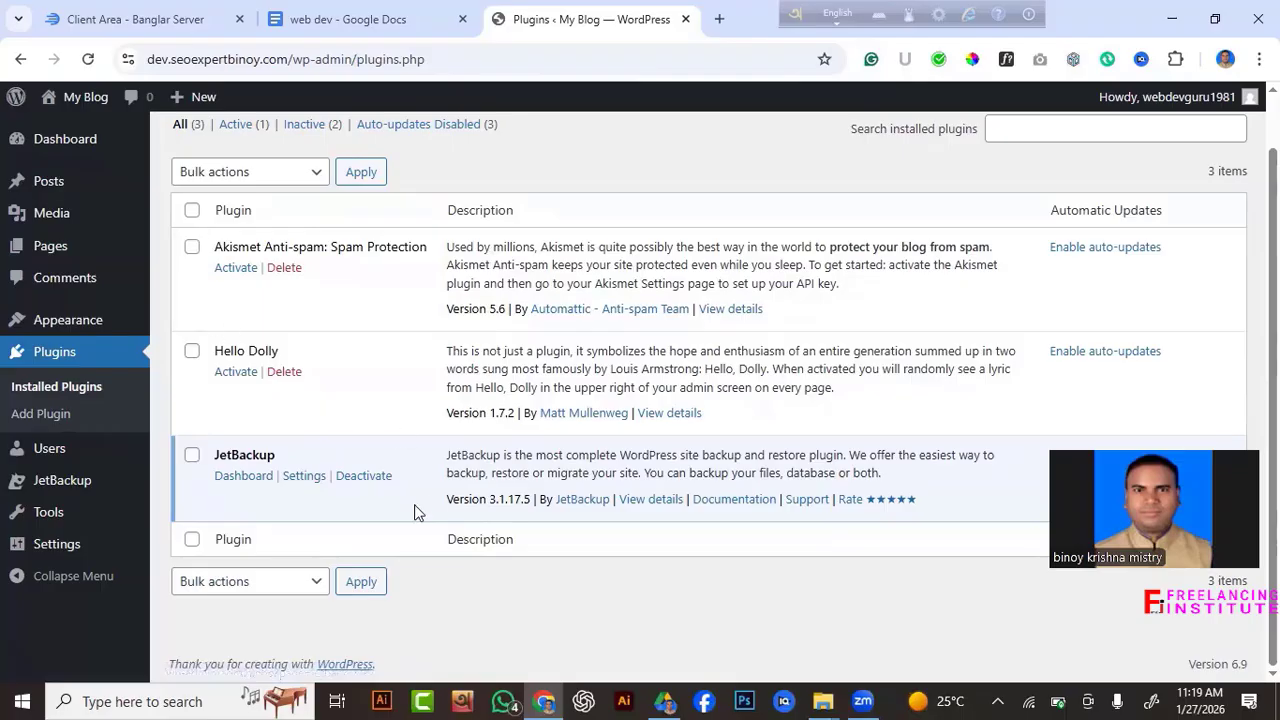
click(192, 211)
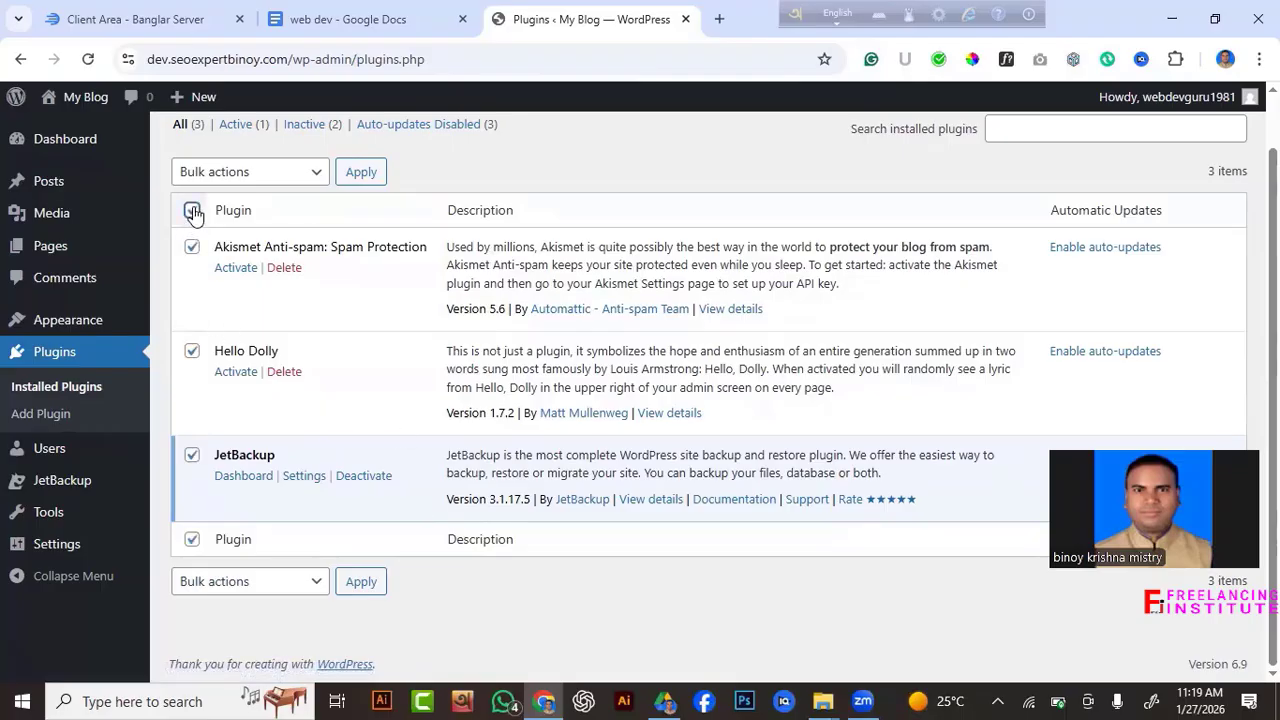
click(312, 176)
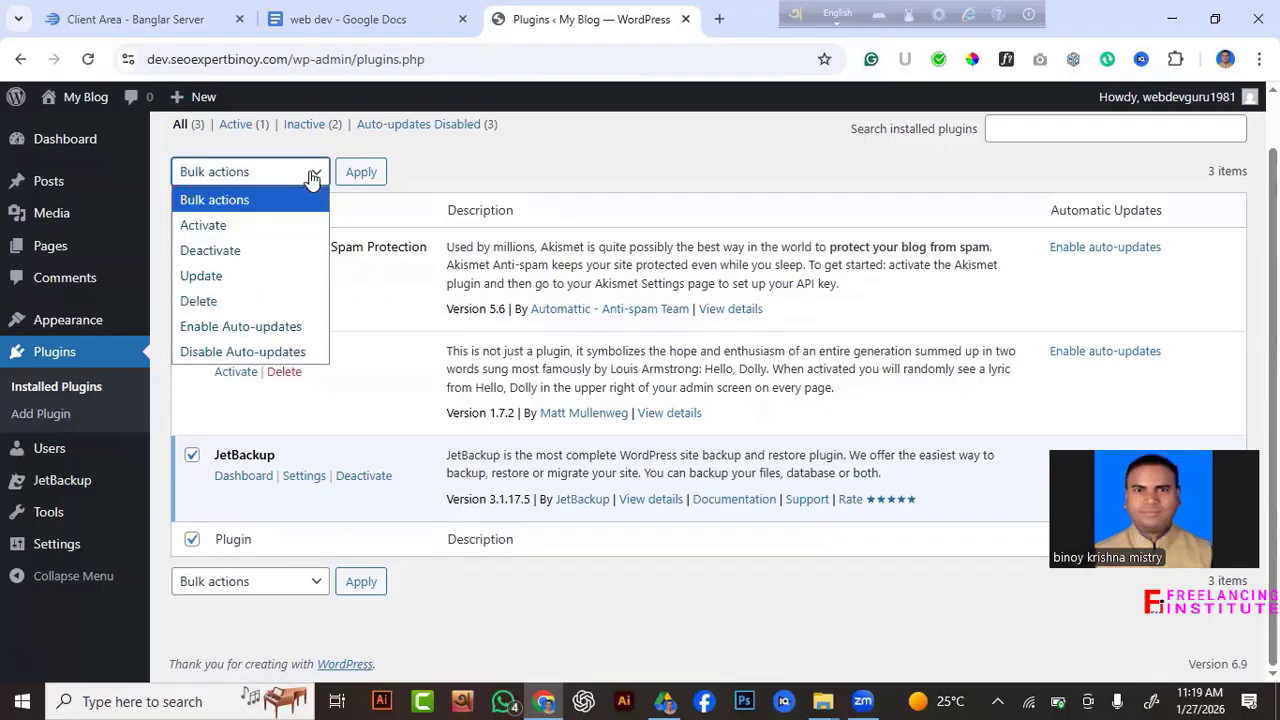
click(267, 301)
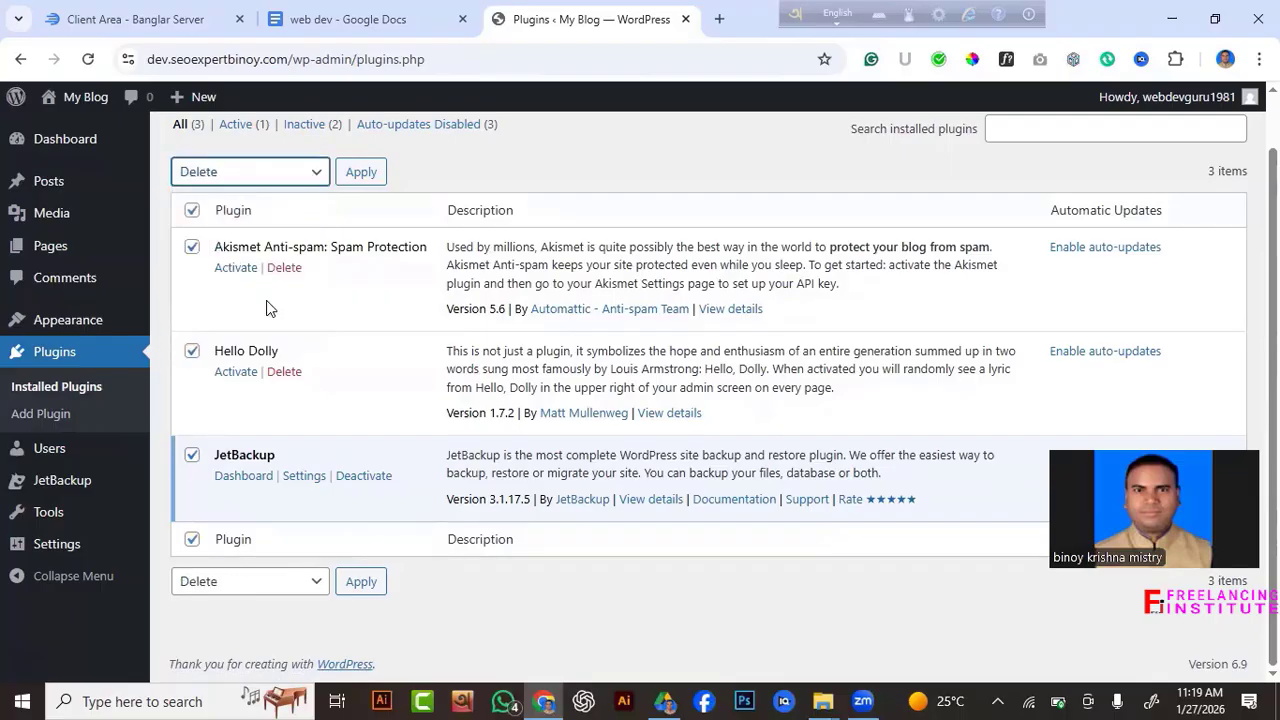
click(365, 174)
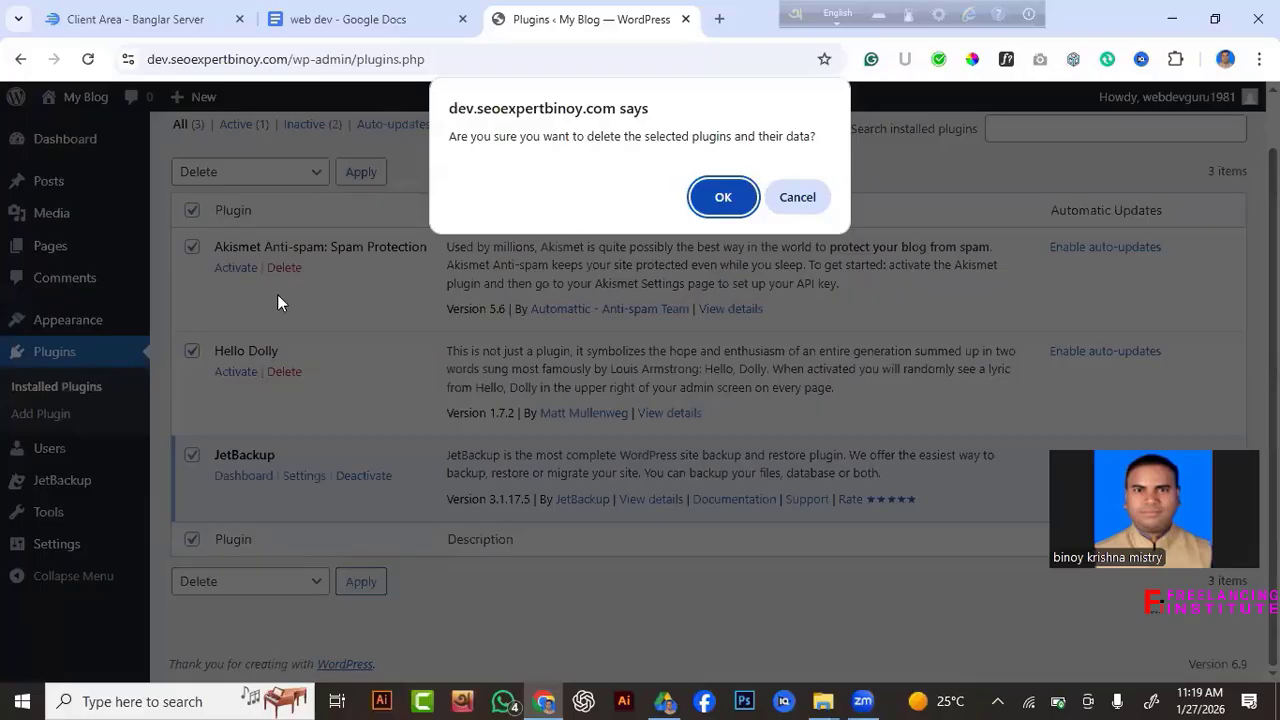
click(727, 197)
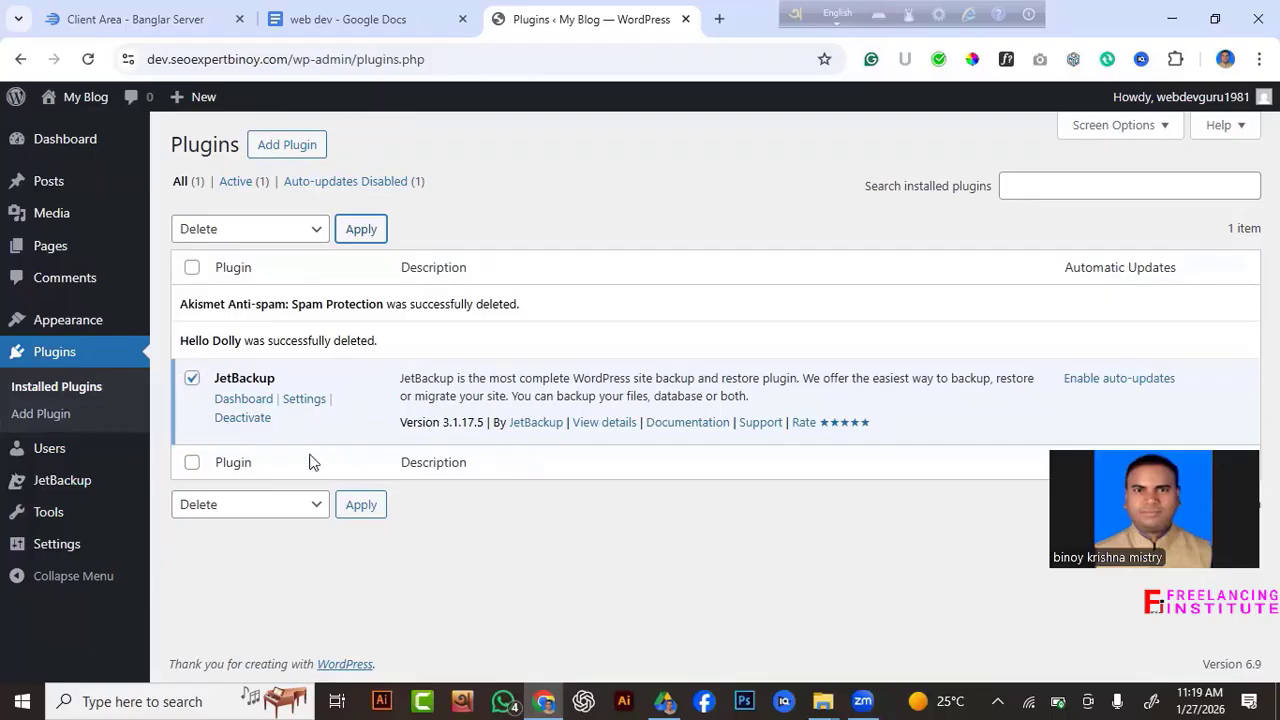
Deactivate JetBackup, then bulk-delete it and confirm removing the plugin and its data.
click(241, 419)
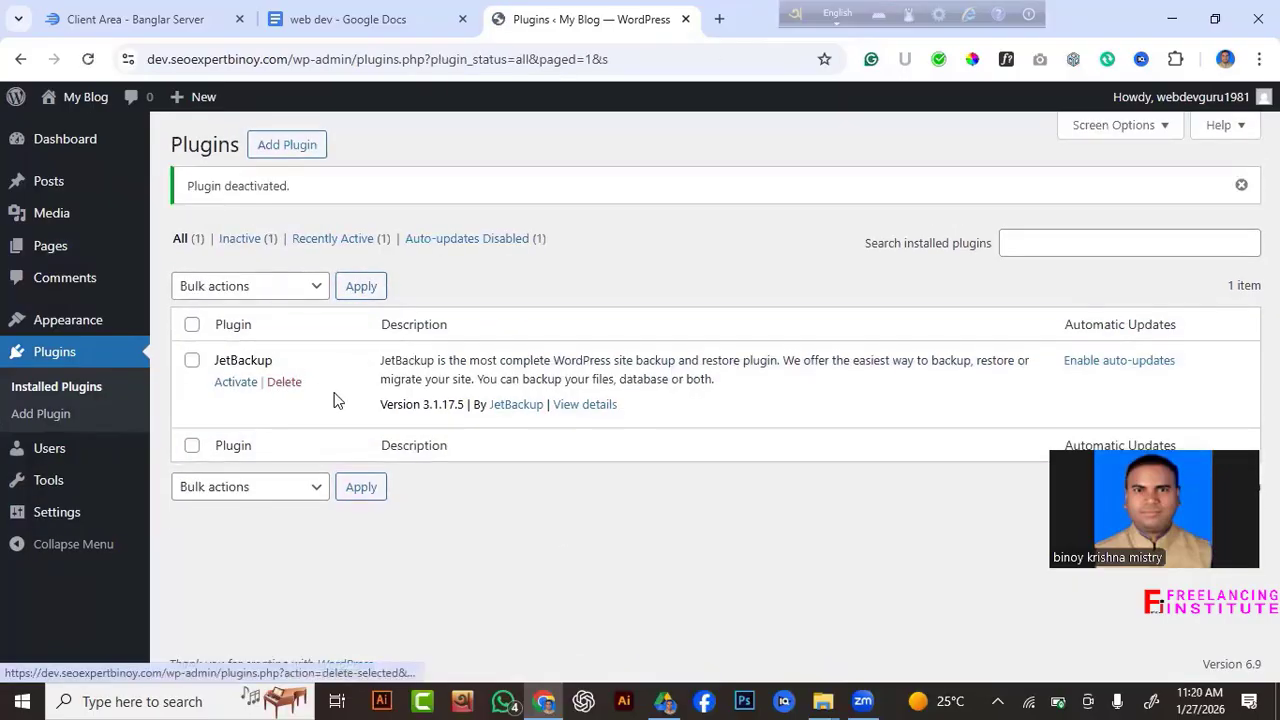
click(192, 324)
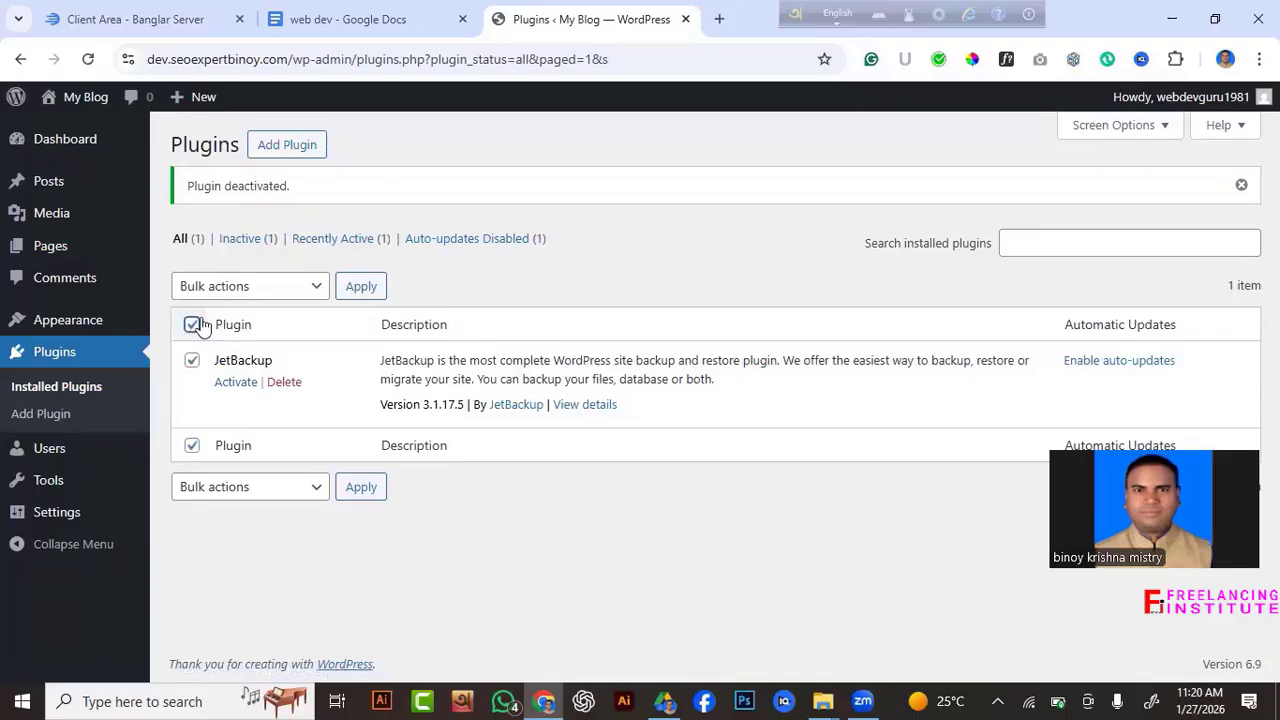
click(250, 286)
click(245, 420)
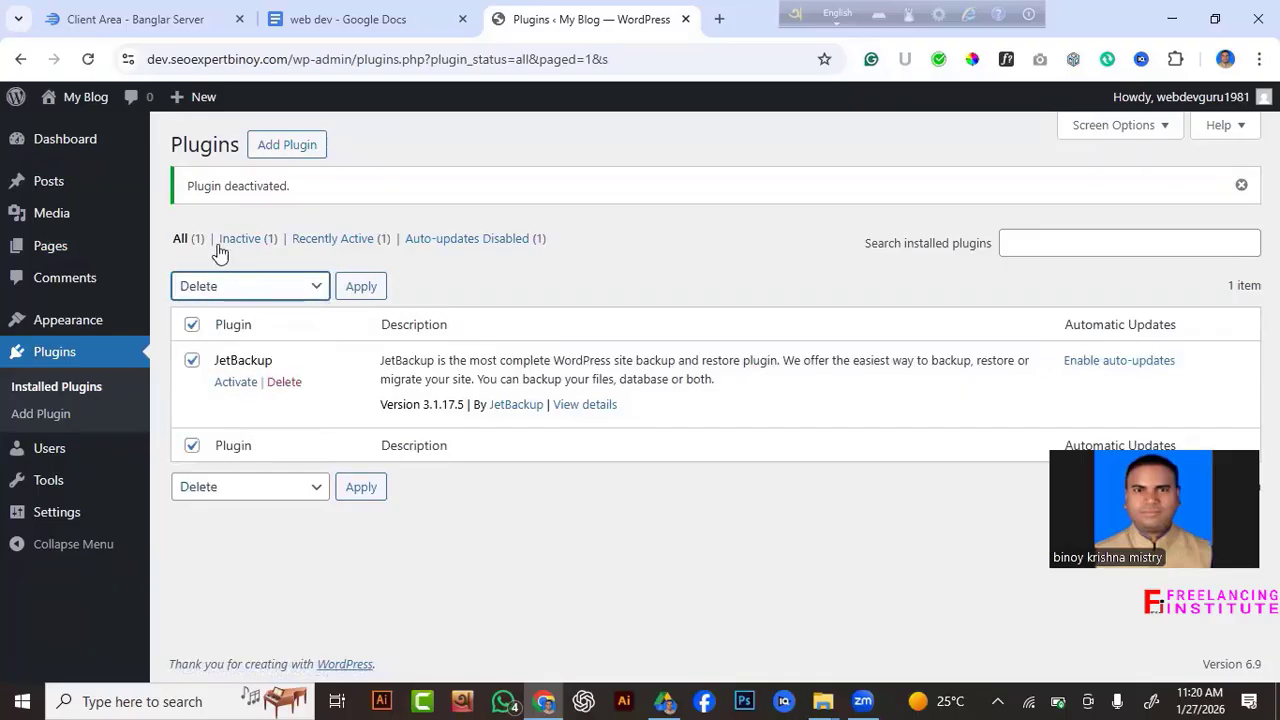
click(358, 287)
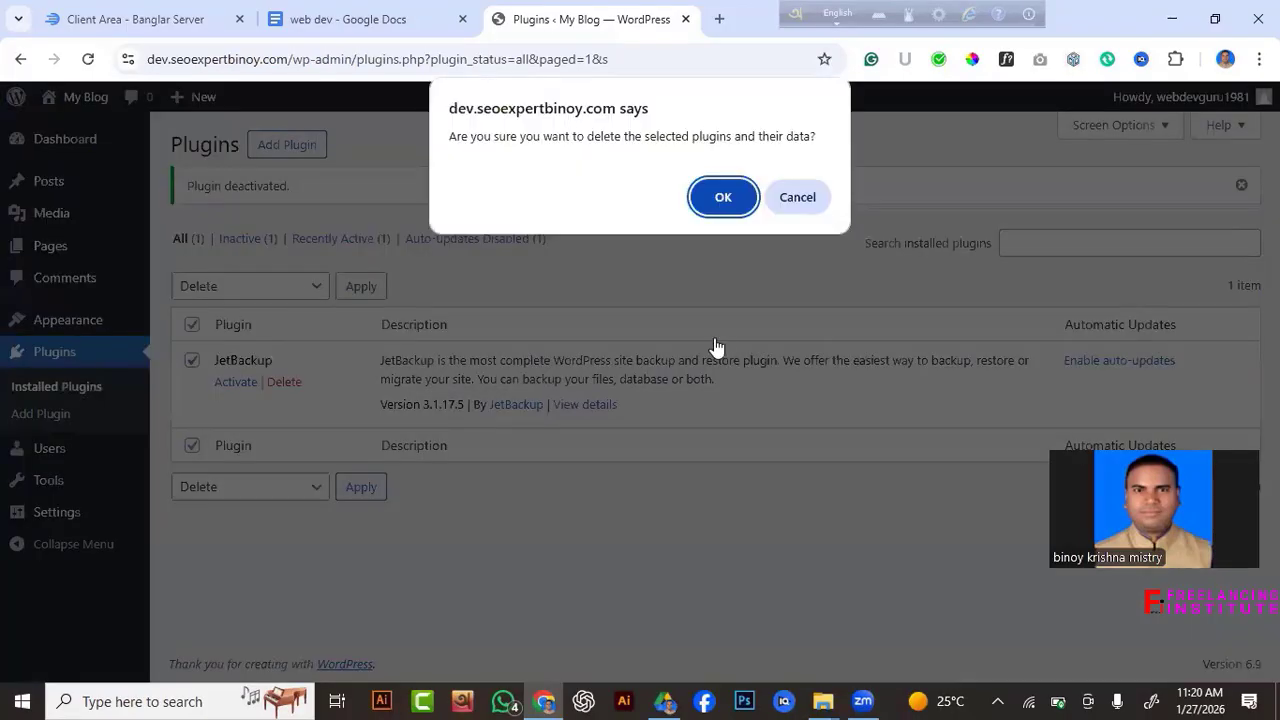
click(720, 199)
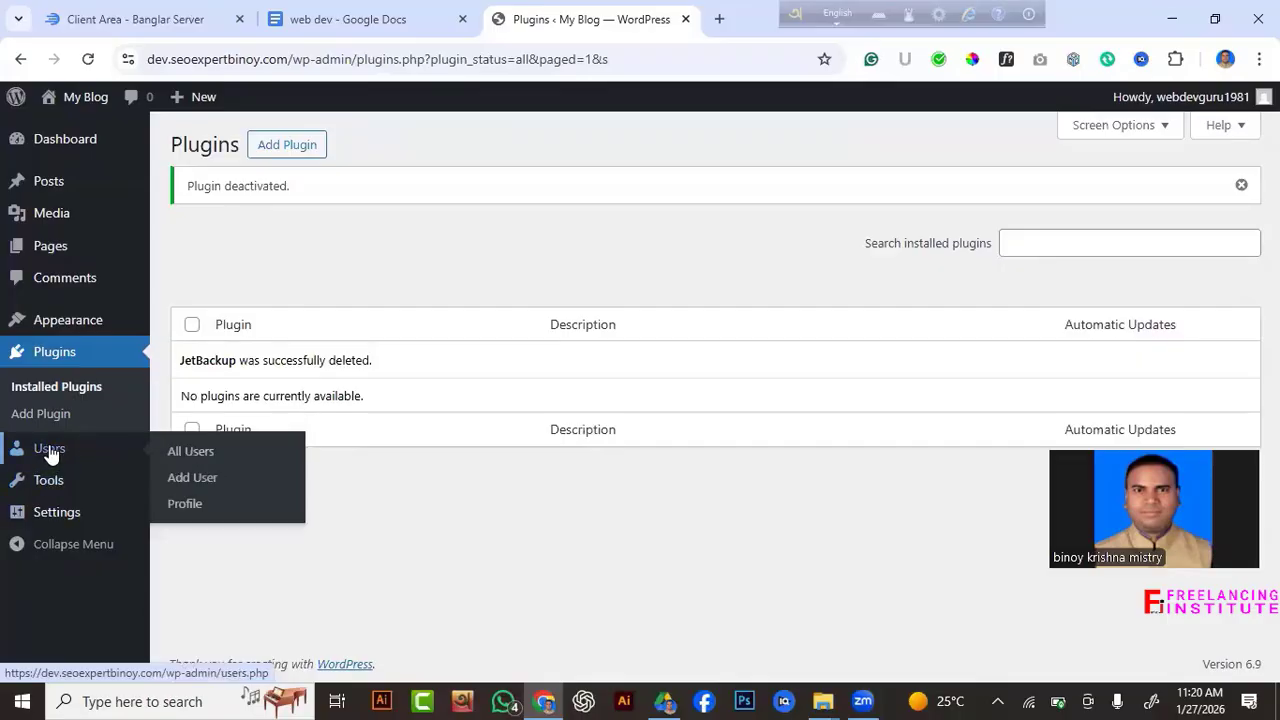
Open the All Users list showing the single administrator account.
mouse_move(45, 482)
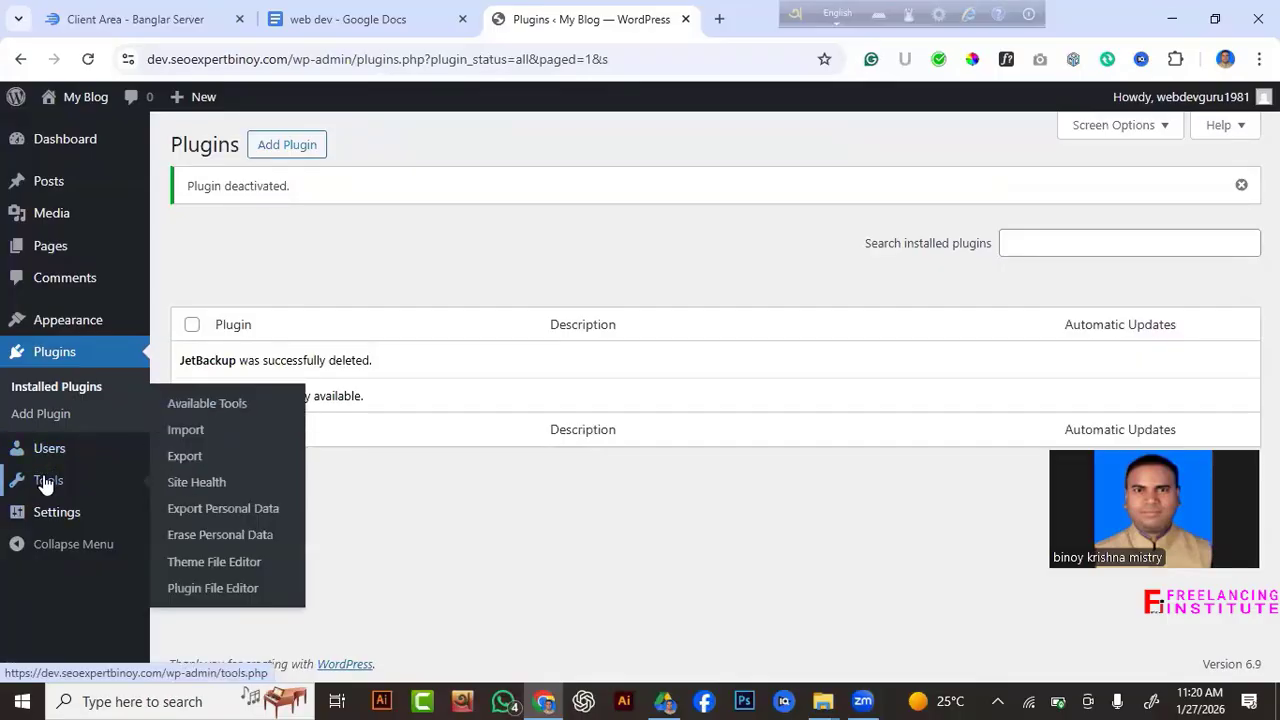
click(45, 482)
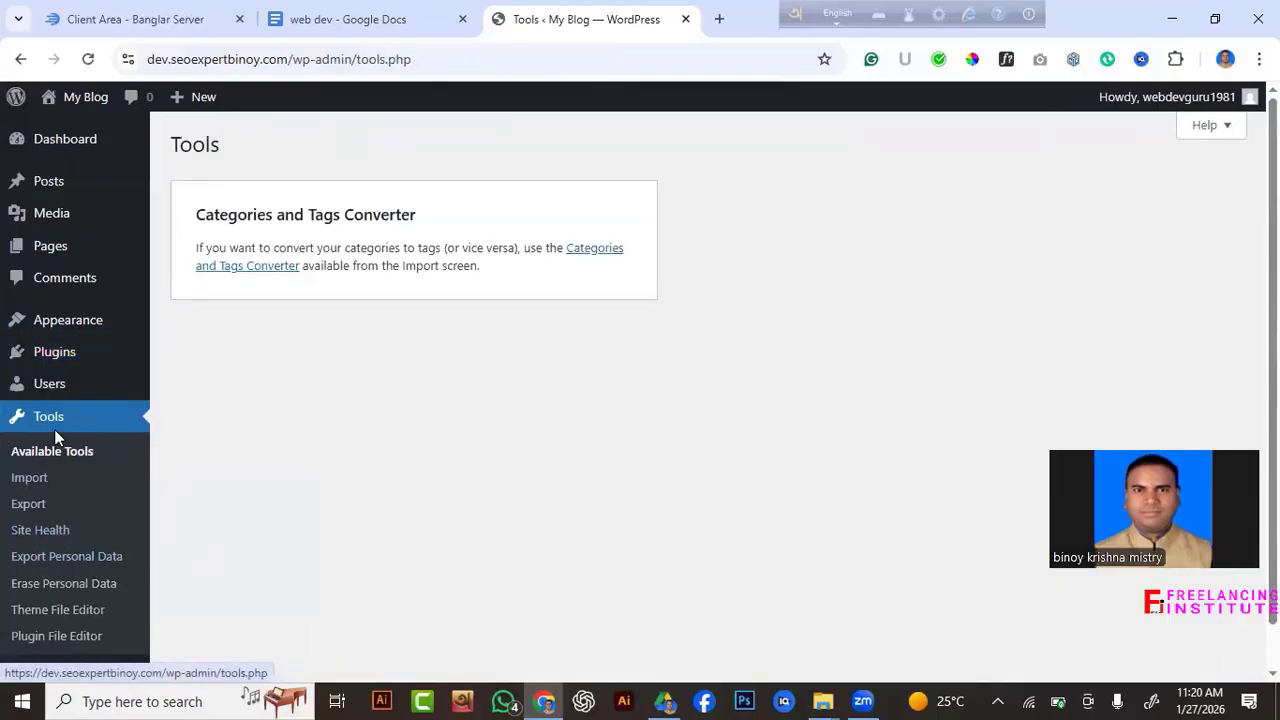
scroll(60, 468, down, 1)
mouse_move(70, 630)
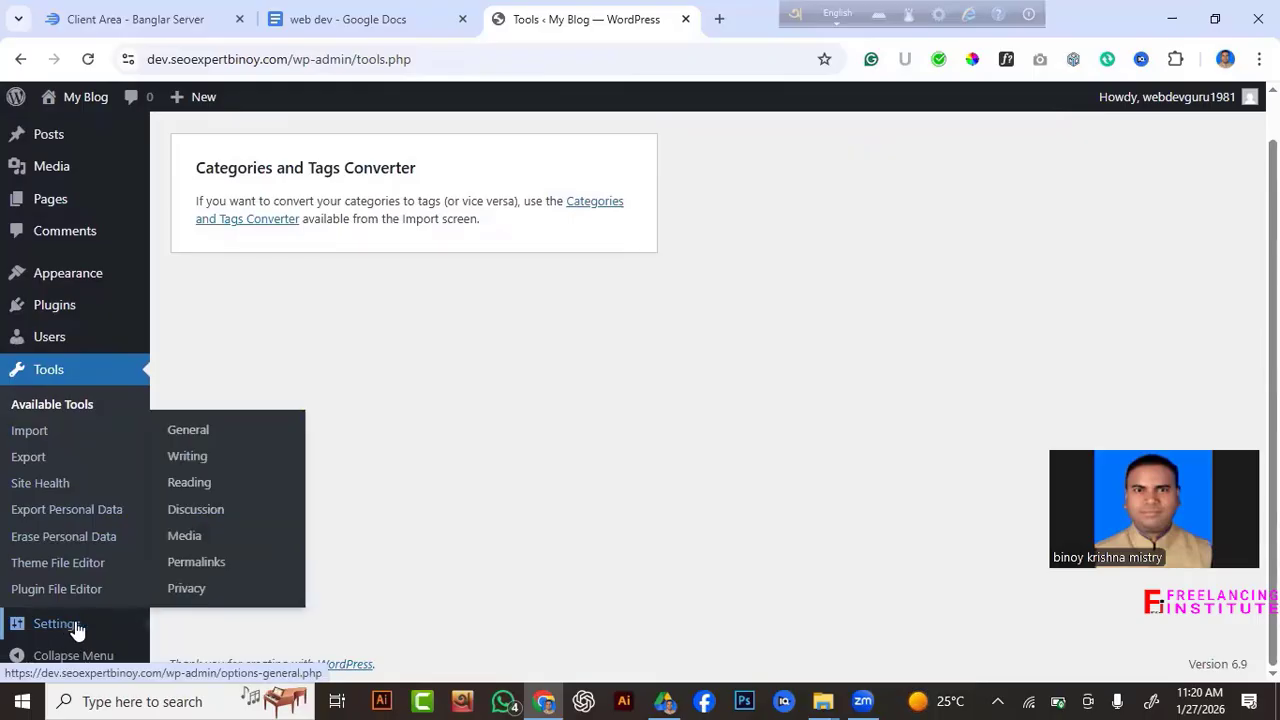
click(85, 374)
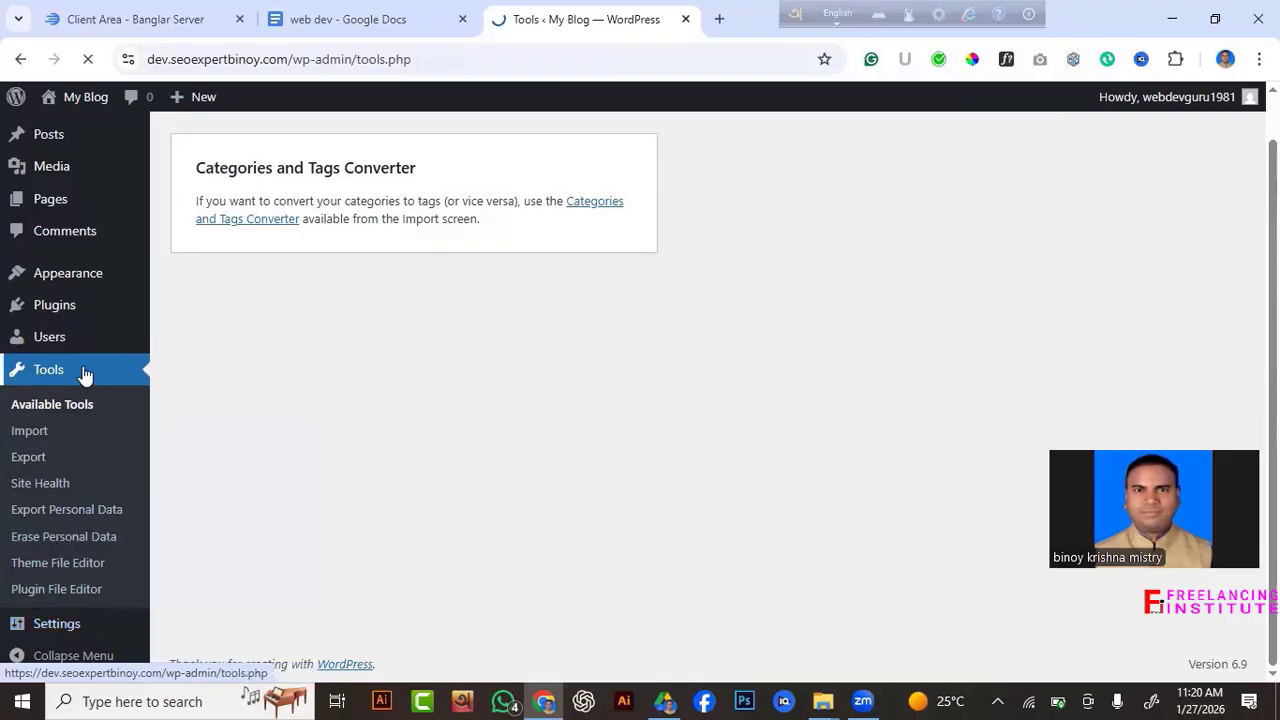
click(48, 386)
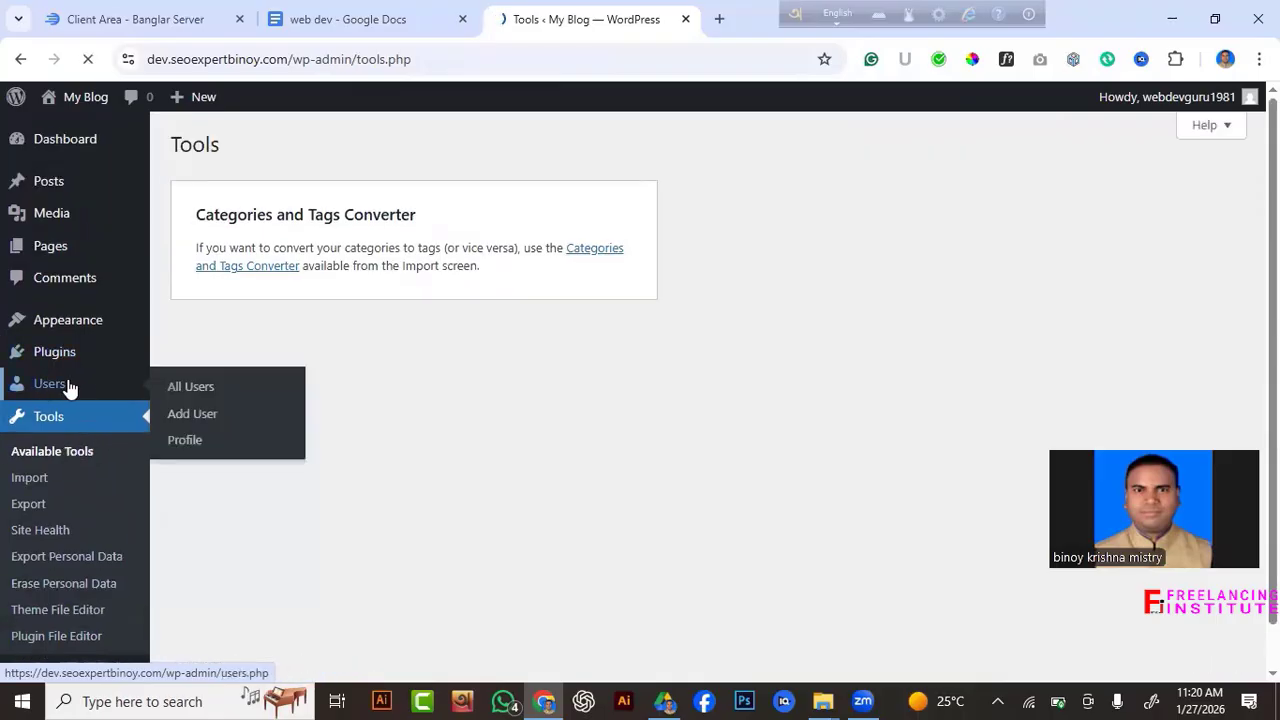
Change the Site Title to 'seo service' in General Settings.
mouse_move(57, 540)
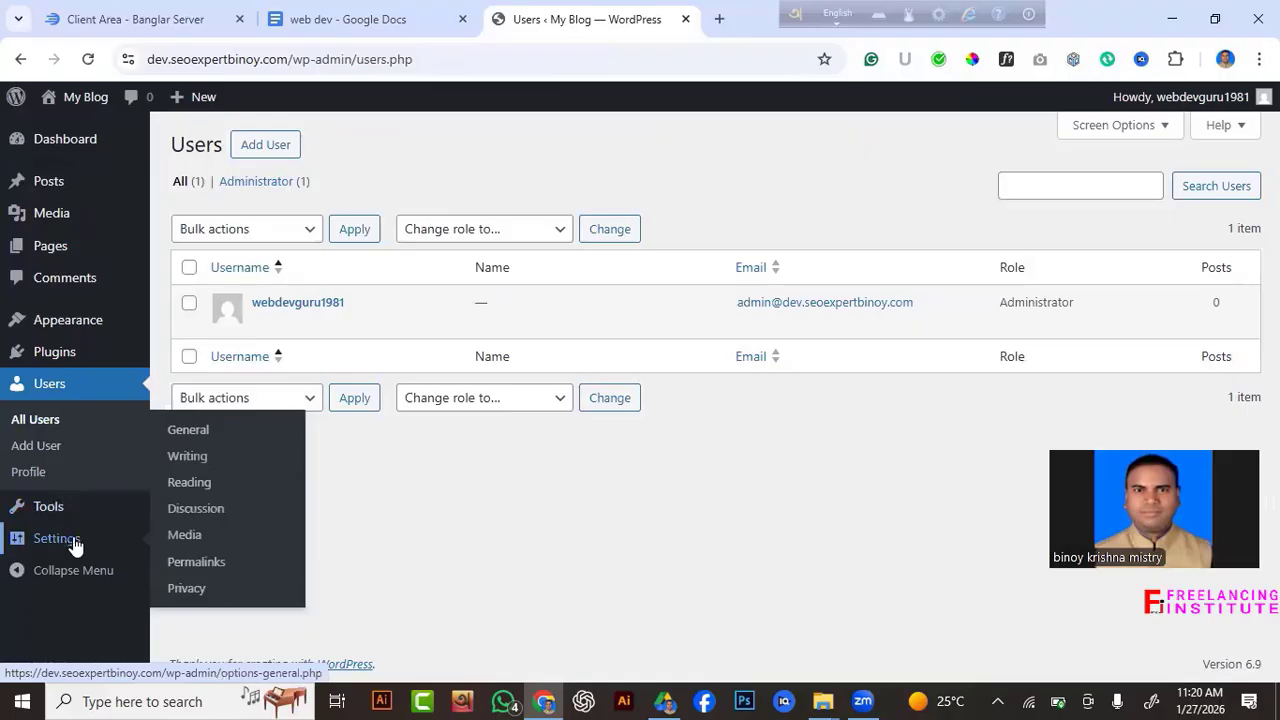
click(191, 432)
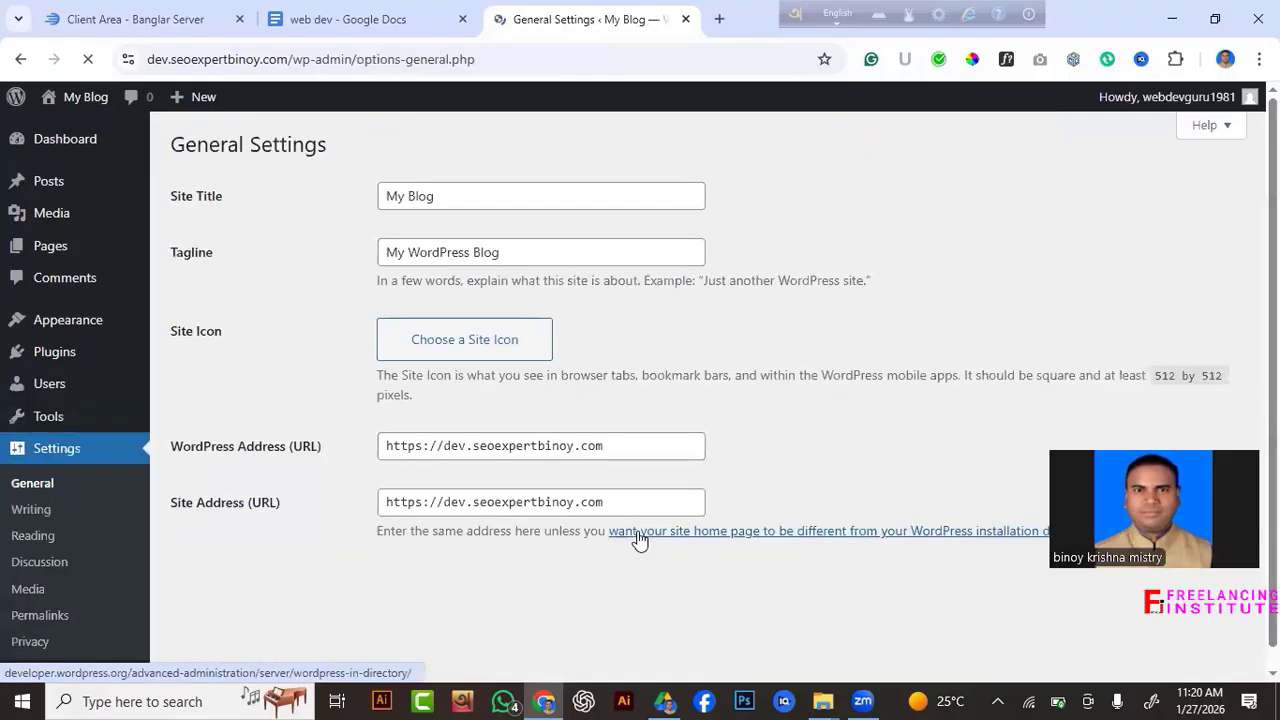
scroll(615, 392, down, 2)
scroll(614, 415, up, 2)
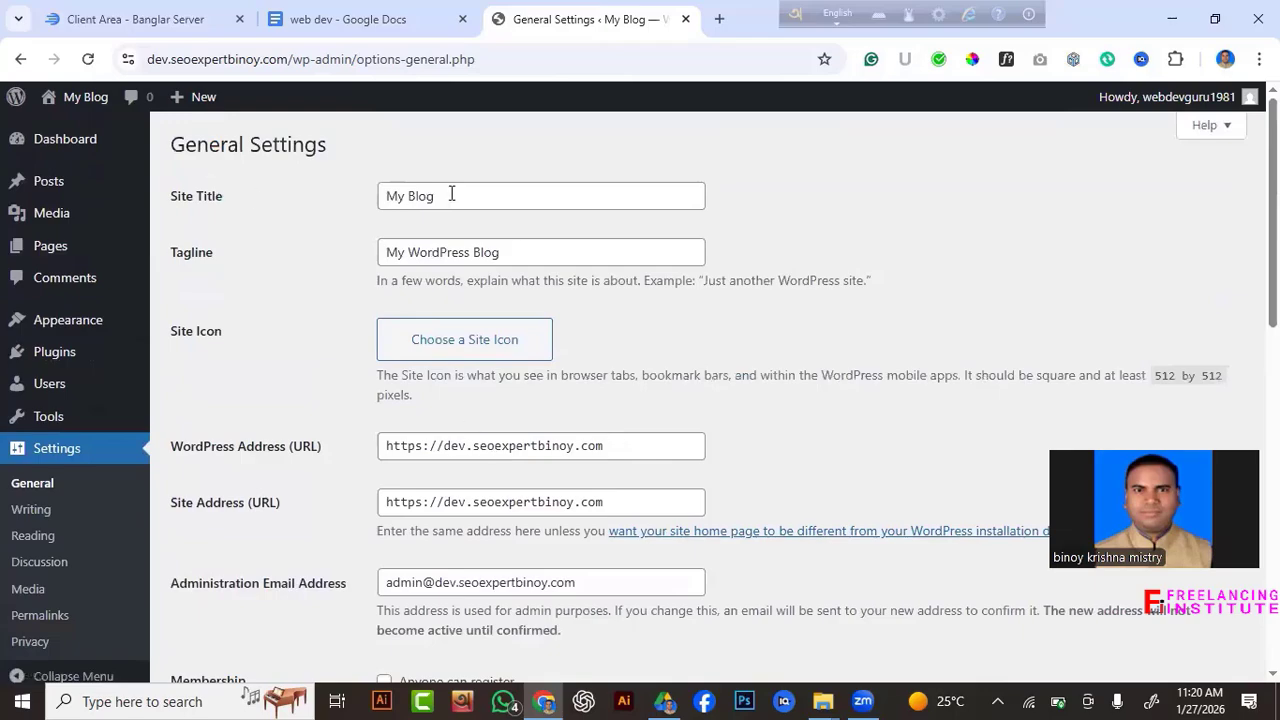
click(455, 190)
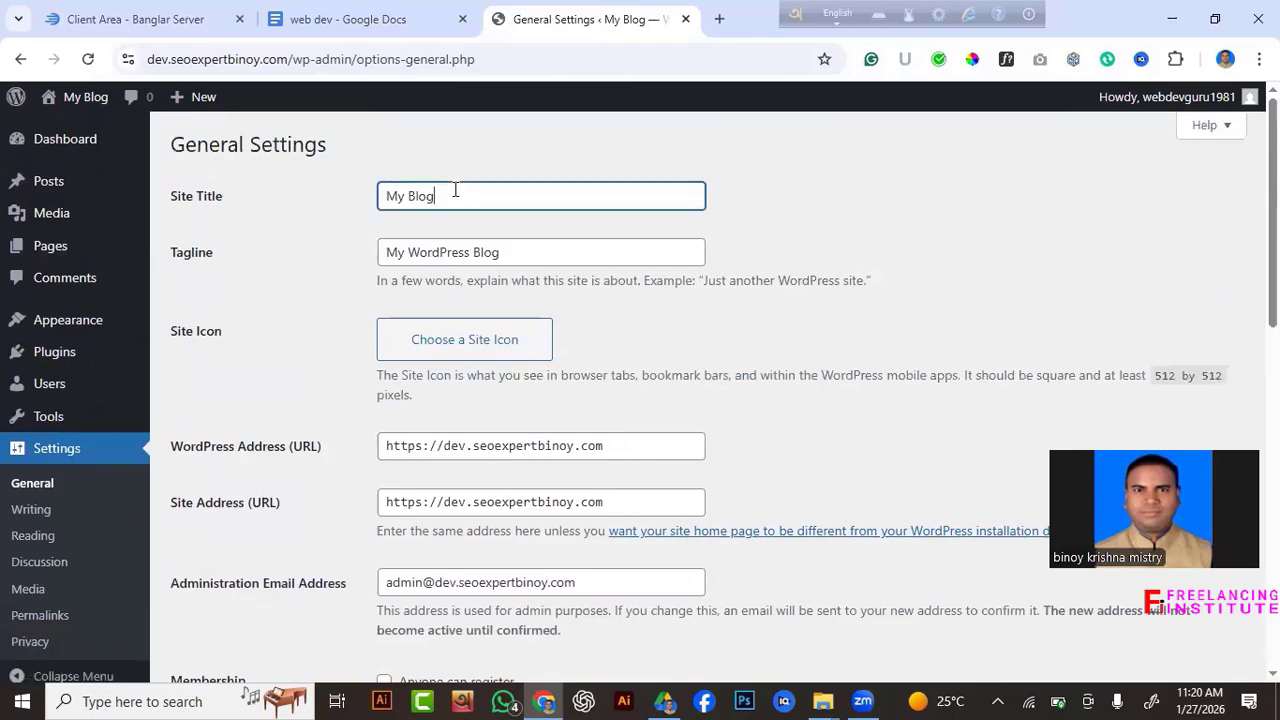
key(BackSpace)
key(BackSpace)
key(BackSpace)
key(BackSpace)
key(BackSpace)
key(BackSpace)
key(BackSpace)
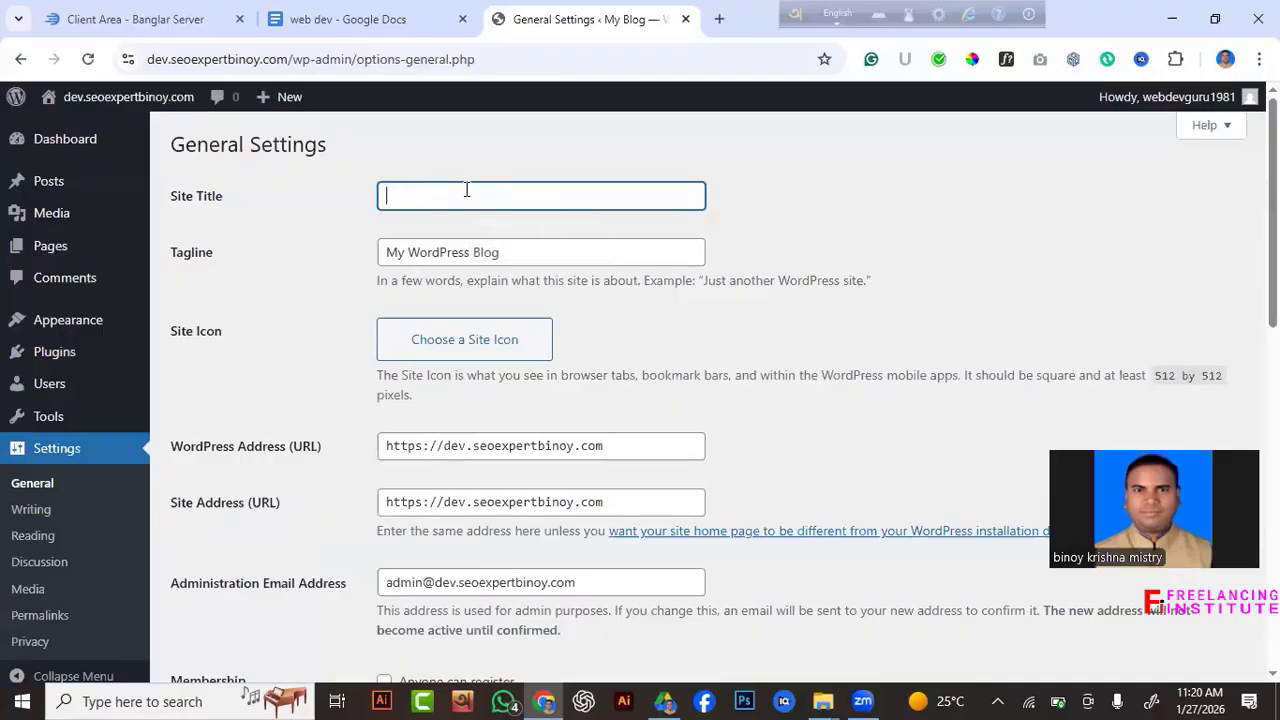
text(seo)
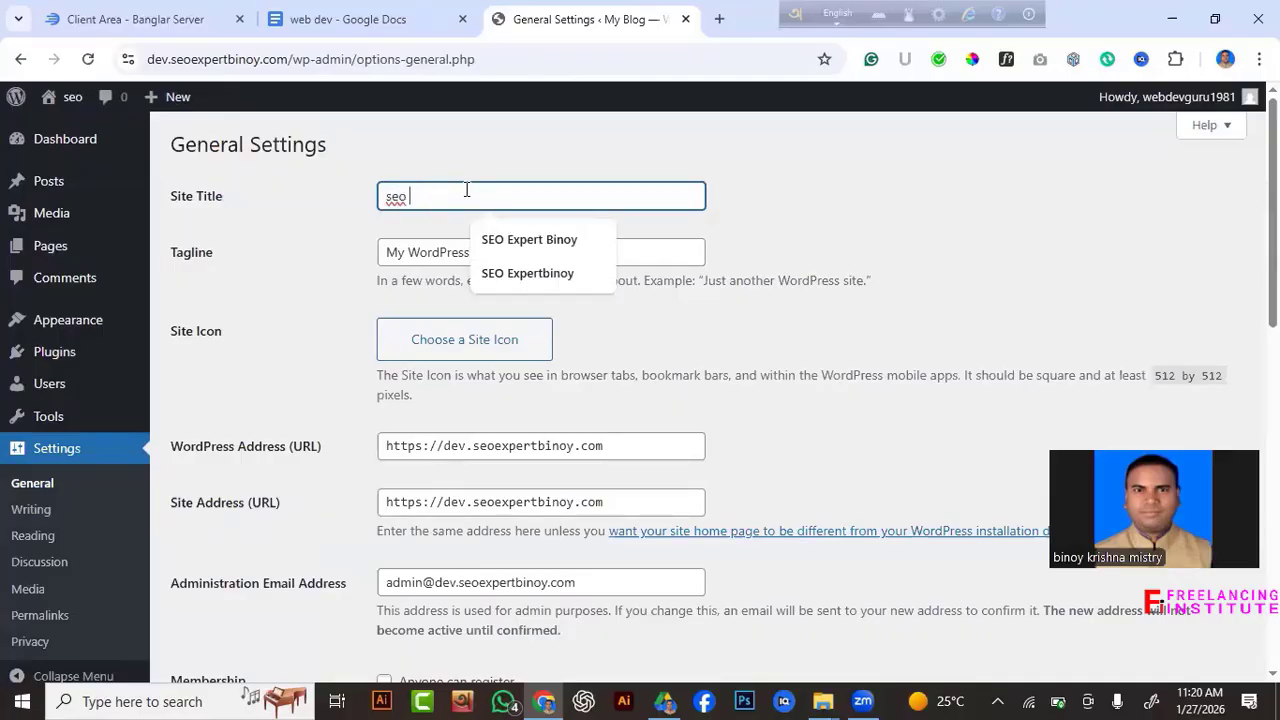
text( ser)
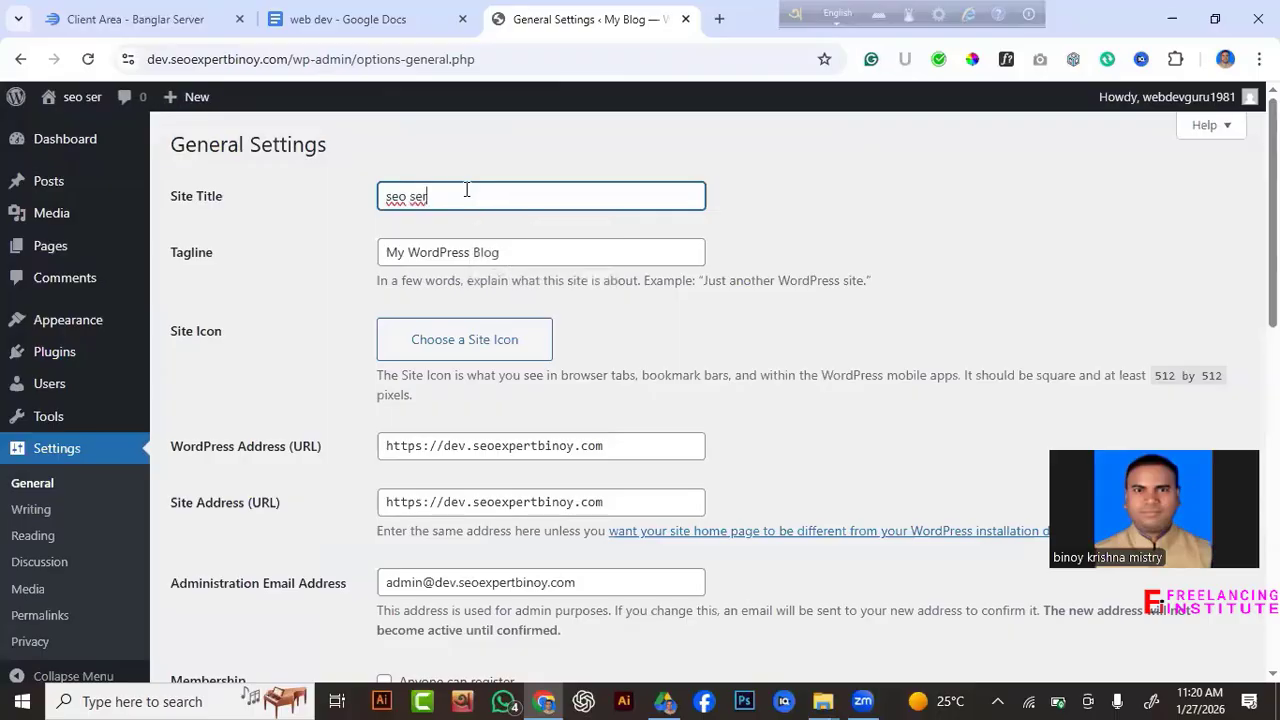
text(vice)
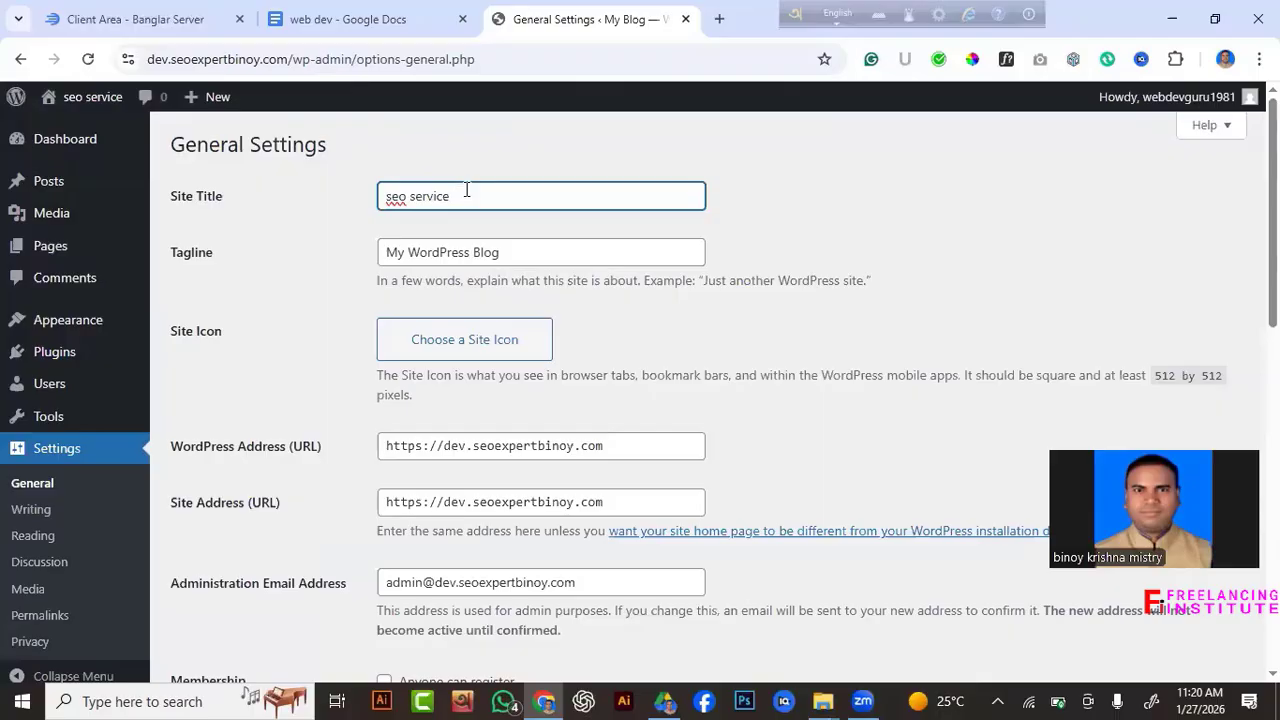
Replace the default tagline, typing 'best service in ban'.
click(505, 250)
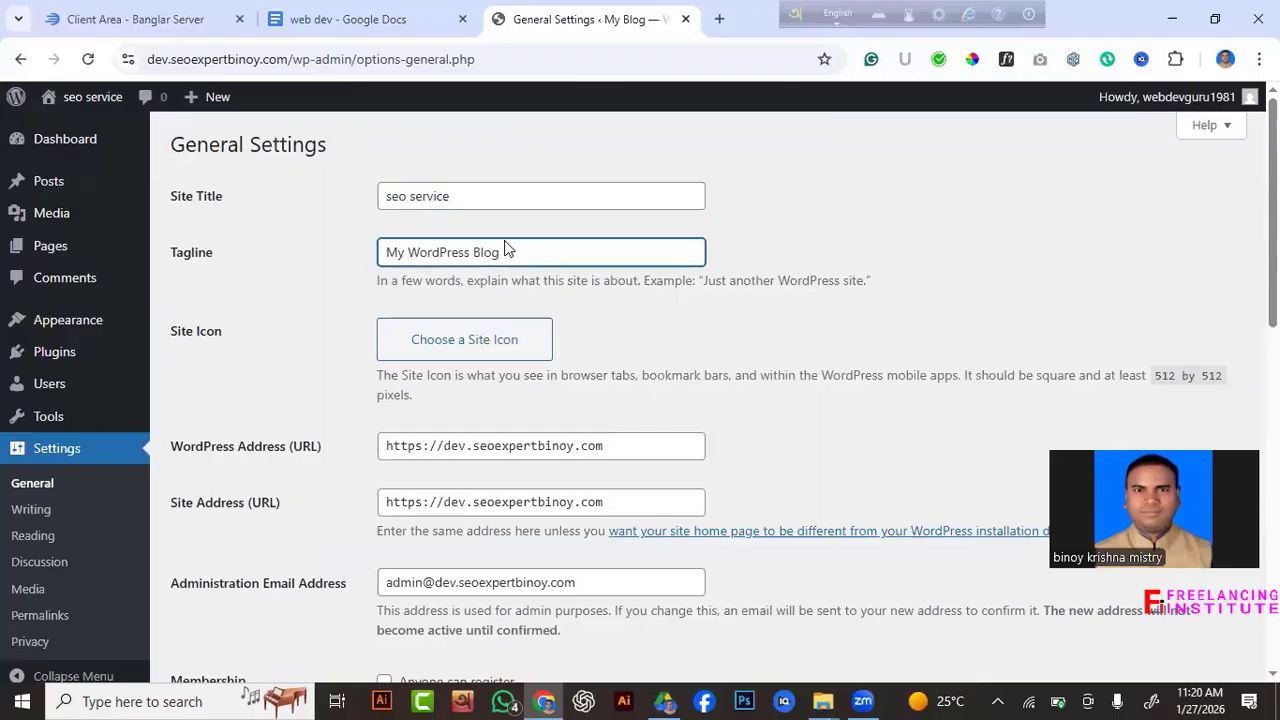
click(336, 22)
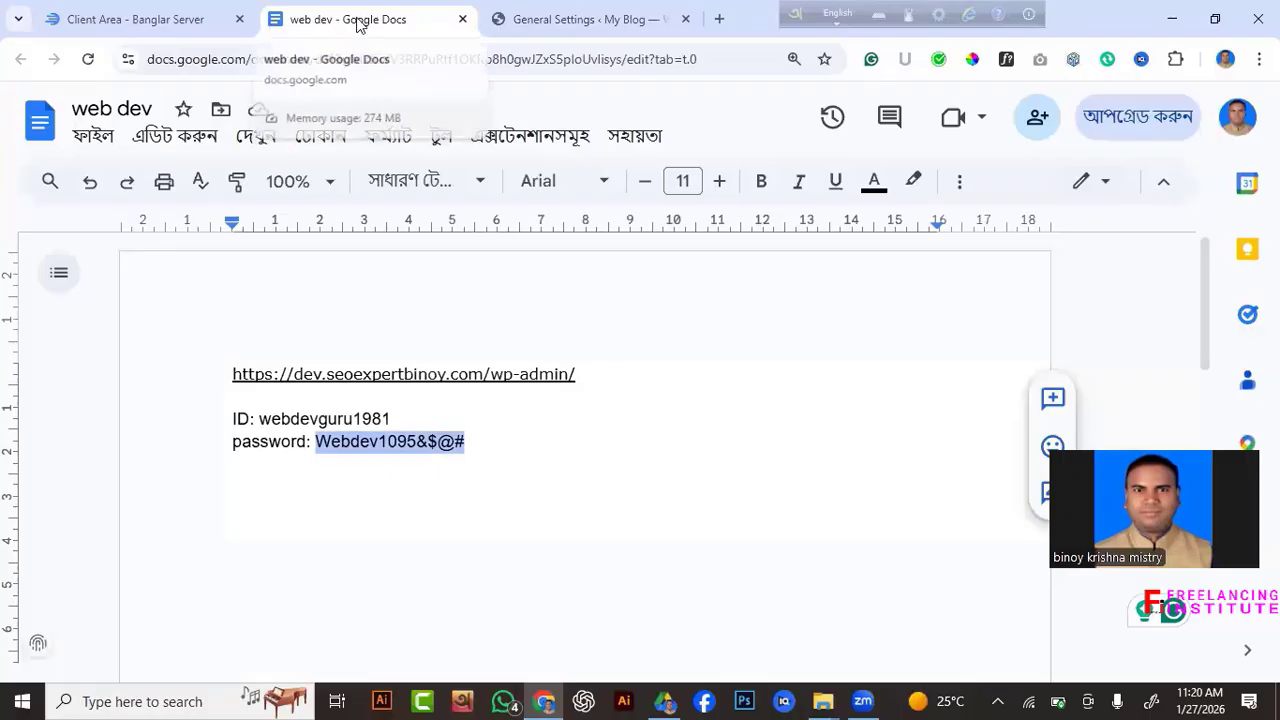
click(518, 20)
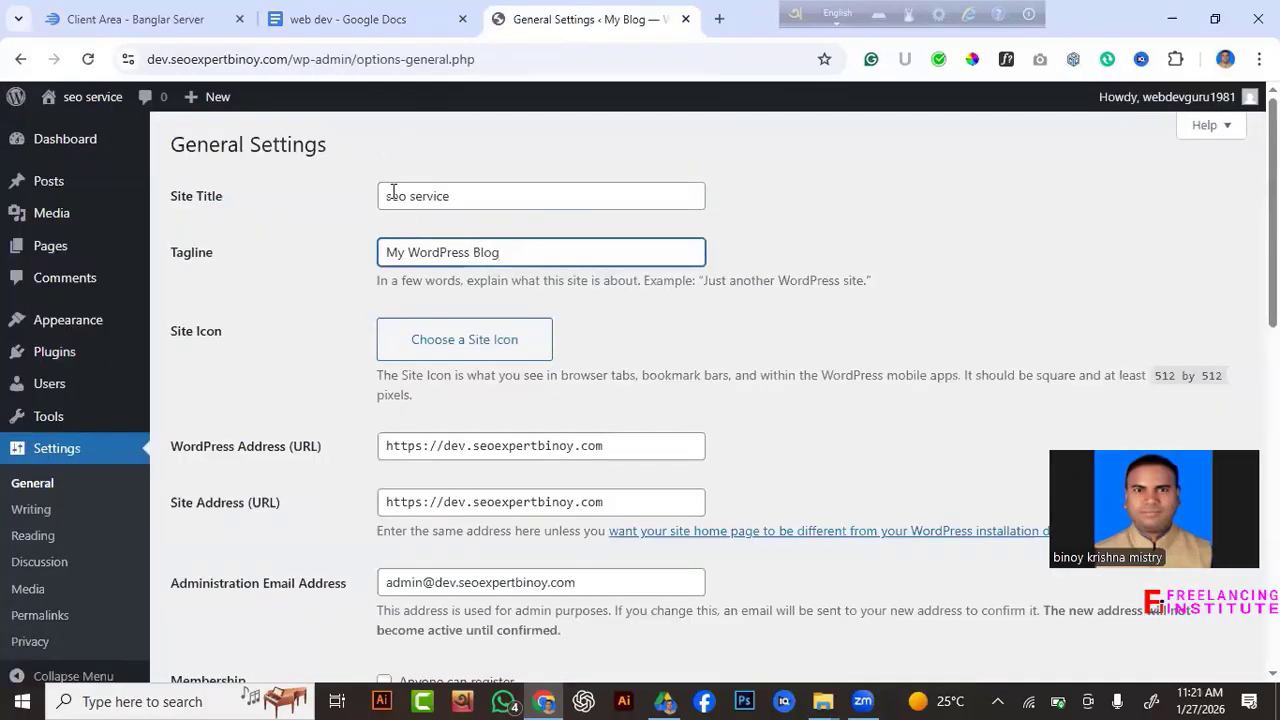
key(ctrl+a)
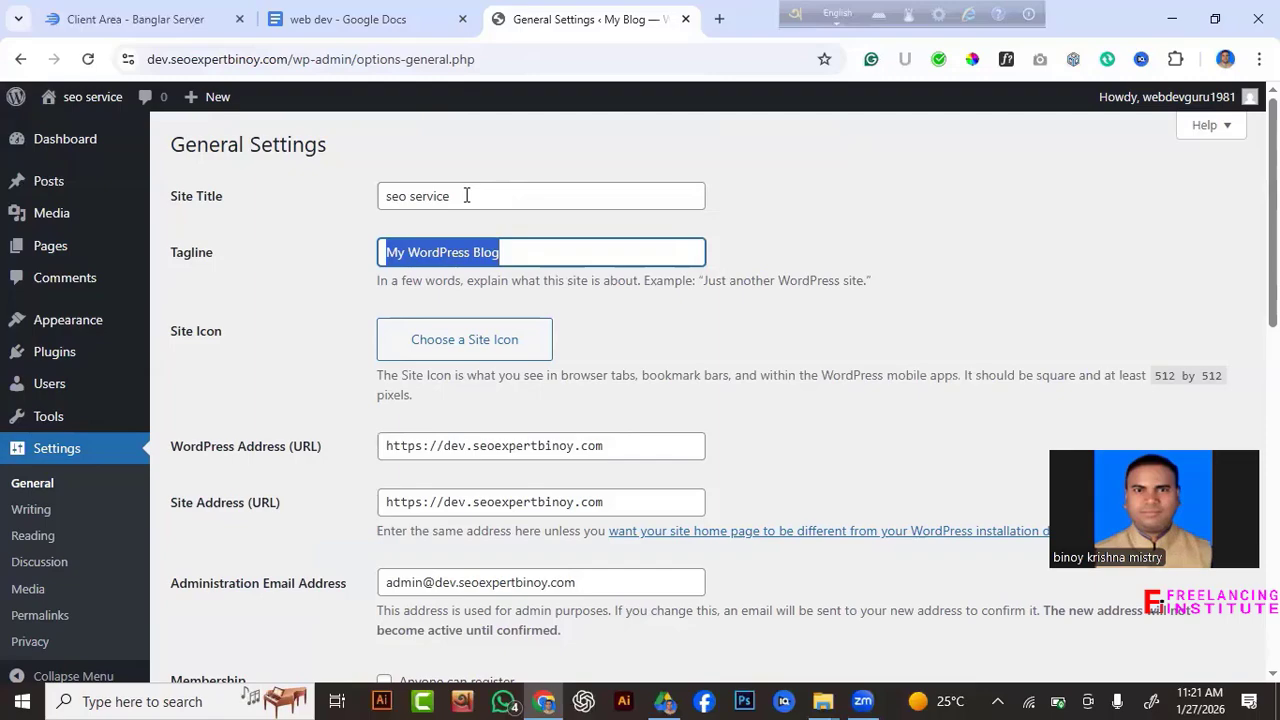
text(best )
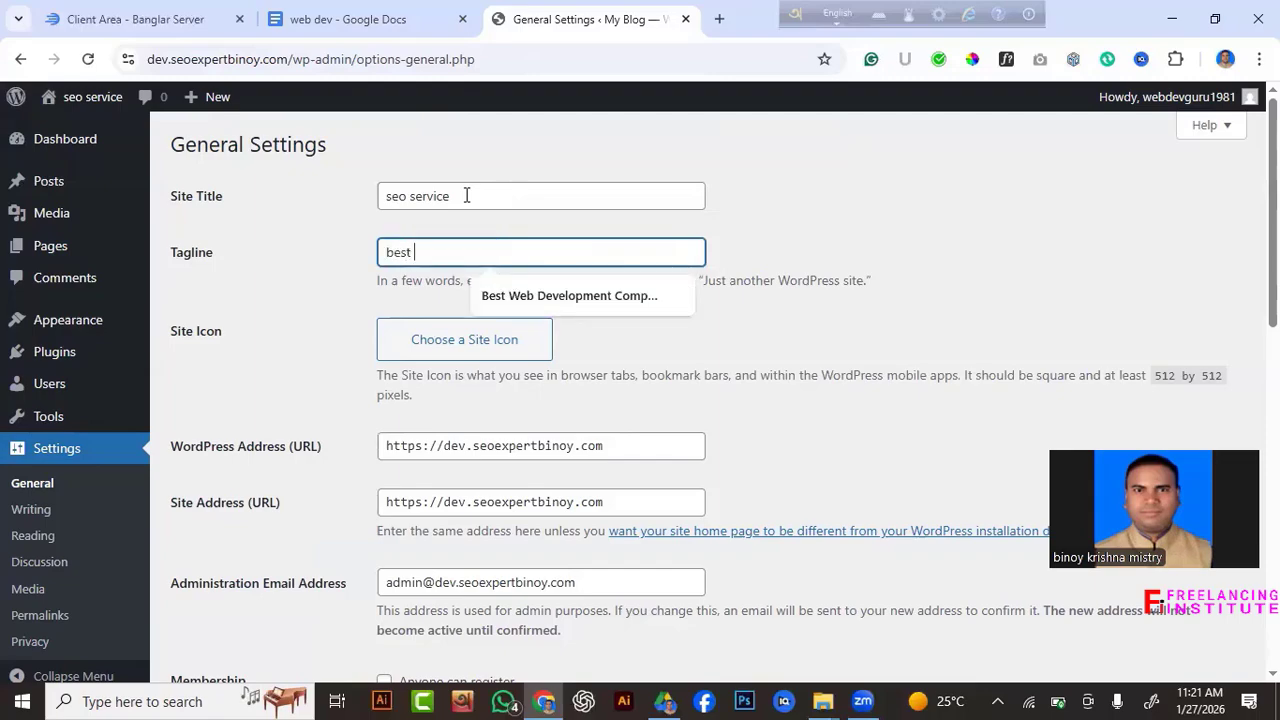
text(servic)
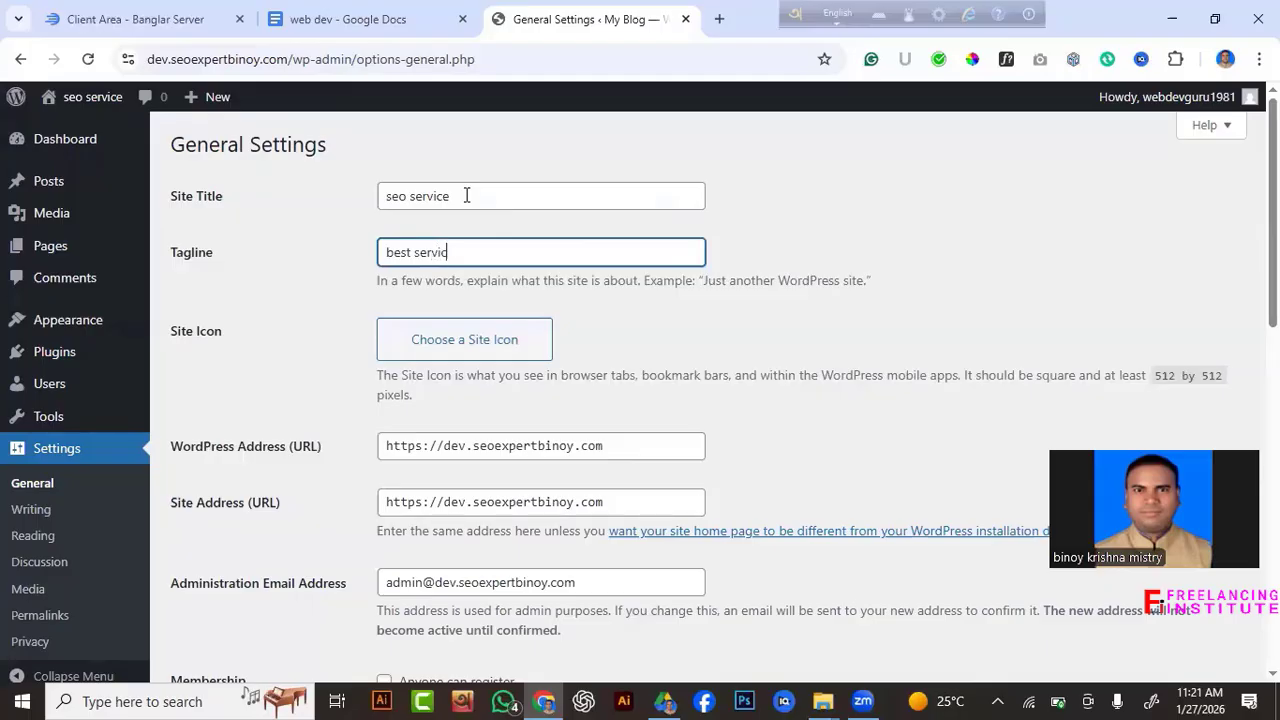
text(e in bangladesh)
Upload the seo-expert-binoy image from the logo 2 folder for the site icon.
click(482, 348)
click(626, 418)
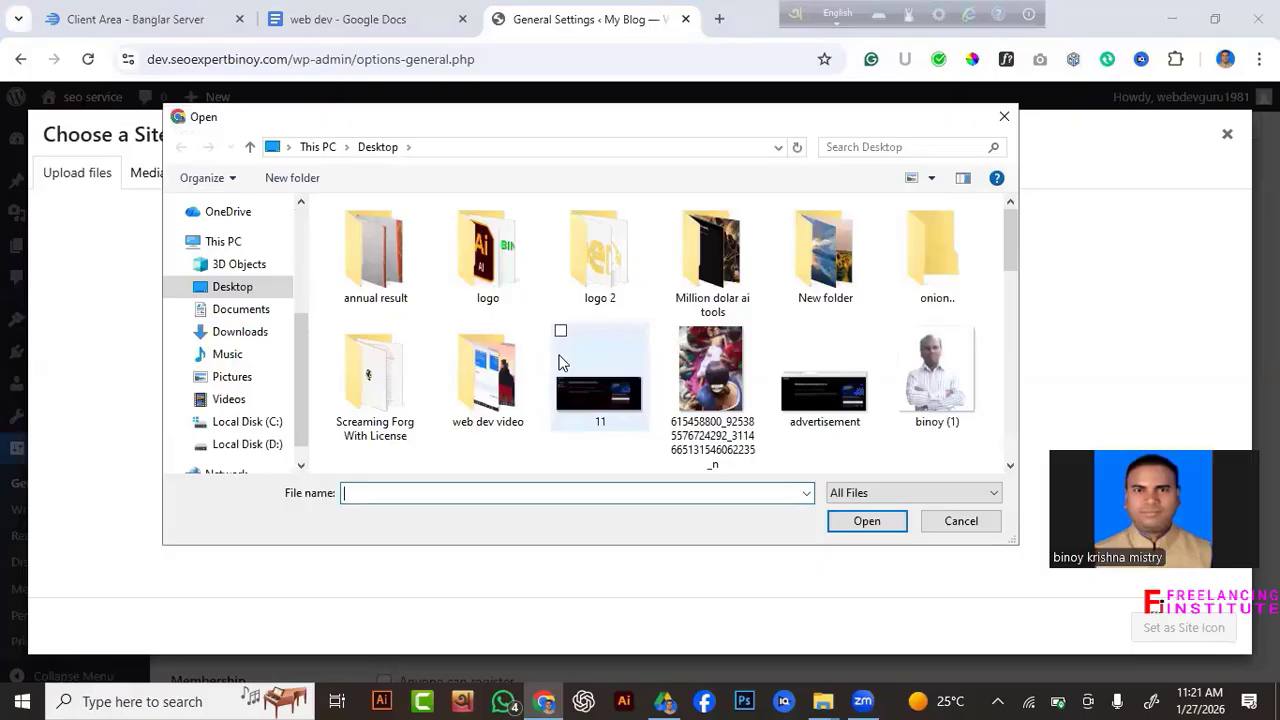
double_click(633, 245)
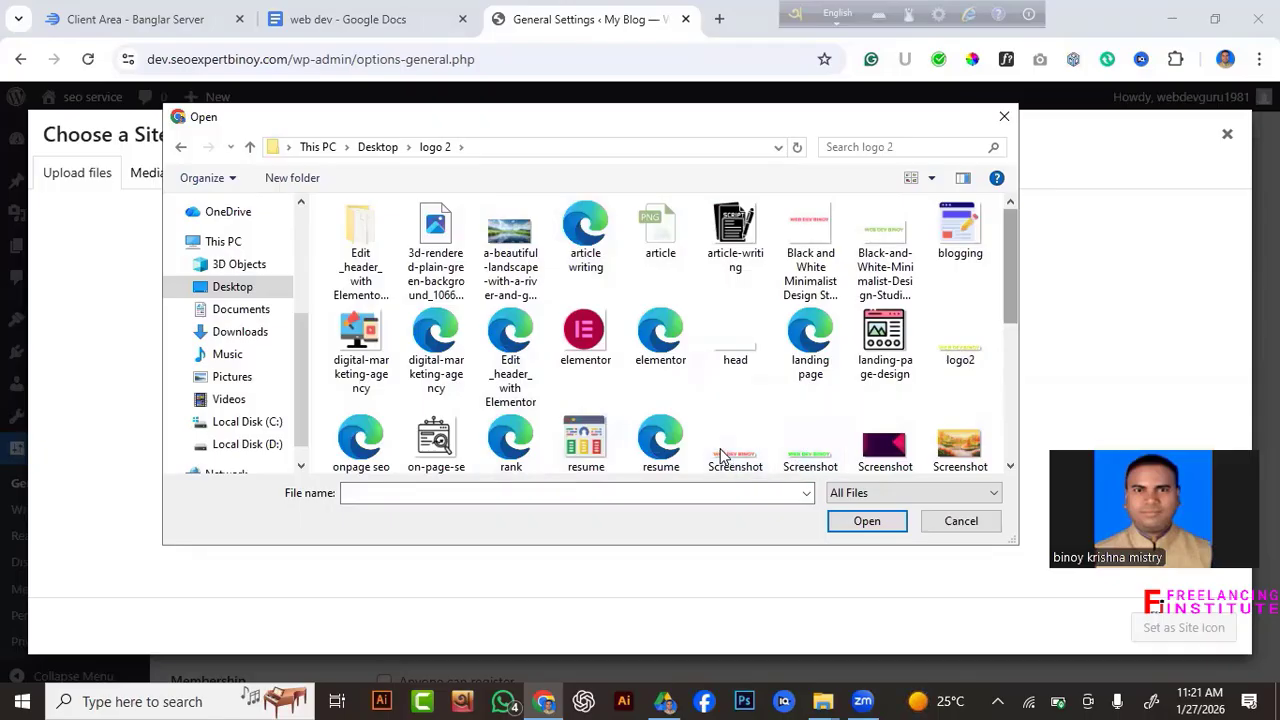
scroll(724, 455, down, 1)
scroll(724, 455, up, 1)
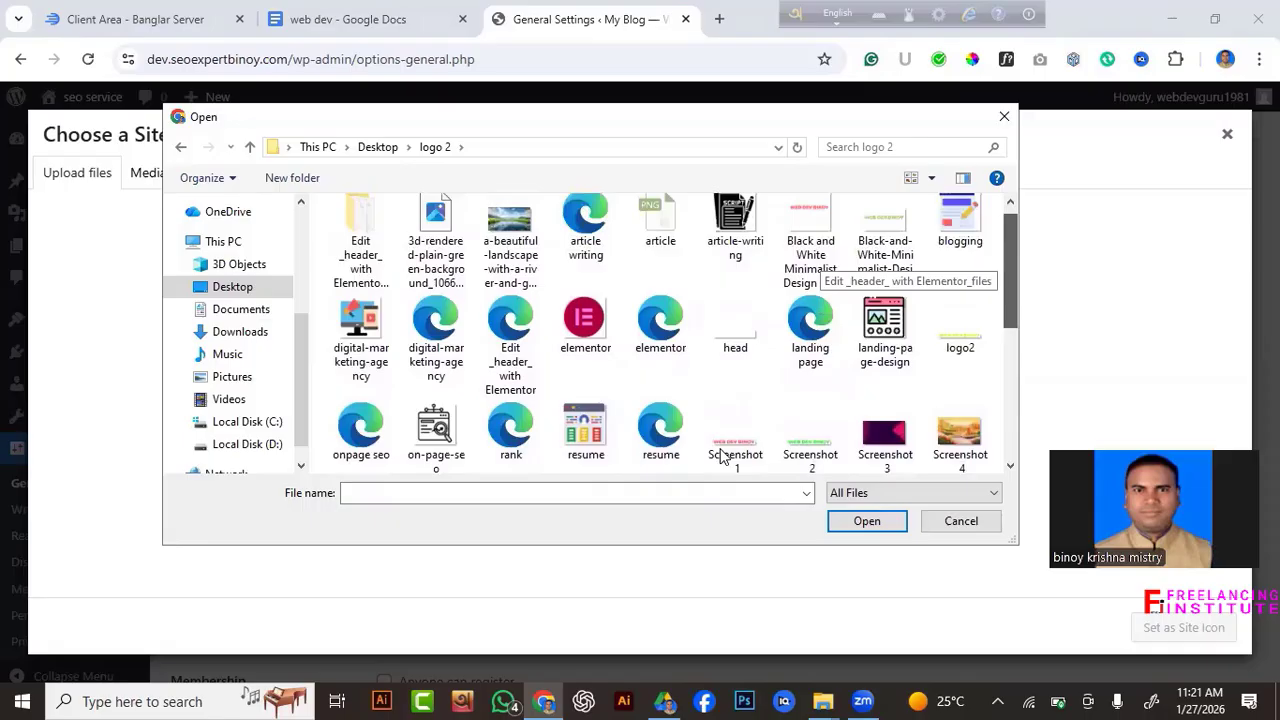
drag(1009, 275, 1010, 358)
click(510, 400)
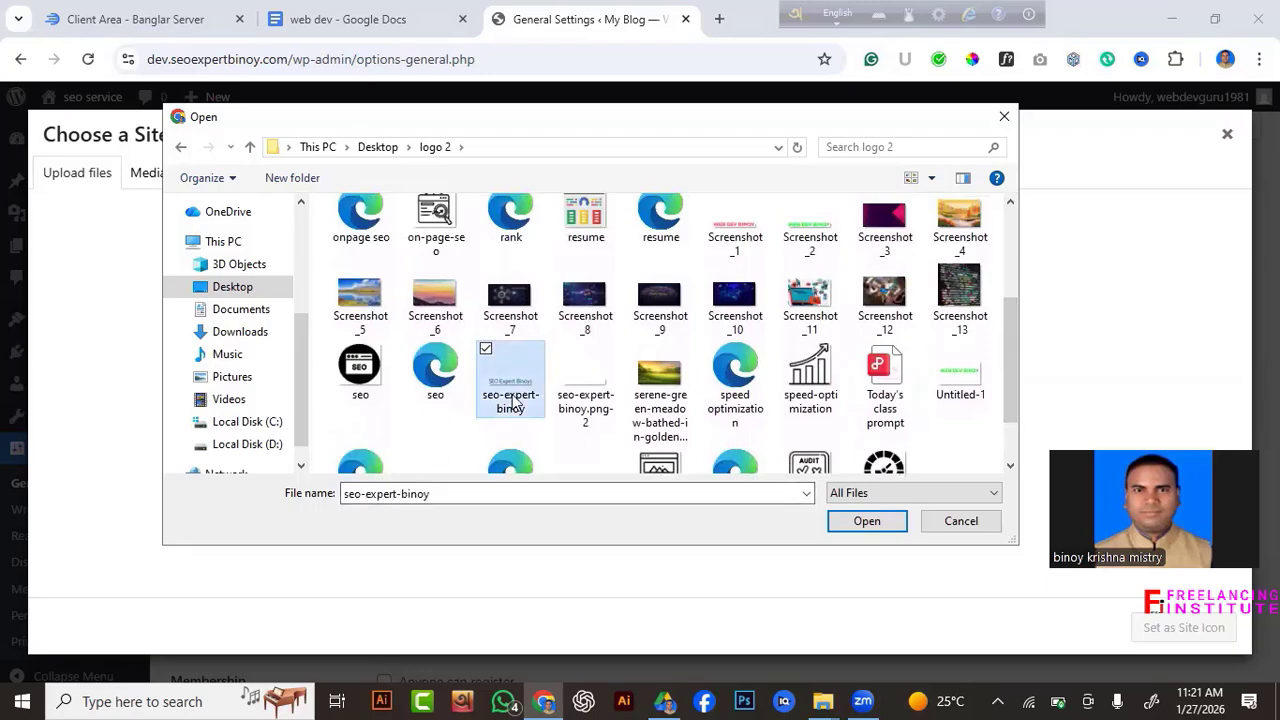
click(866, 521)
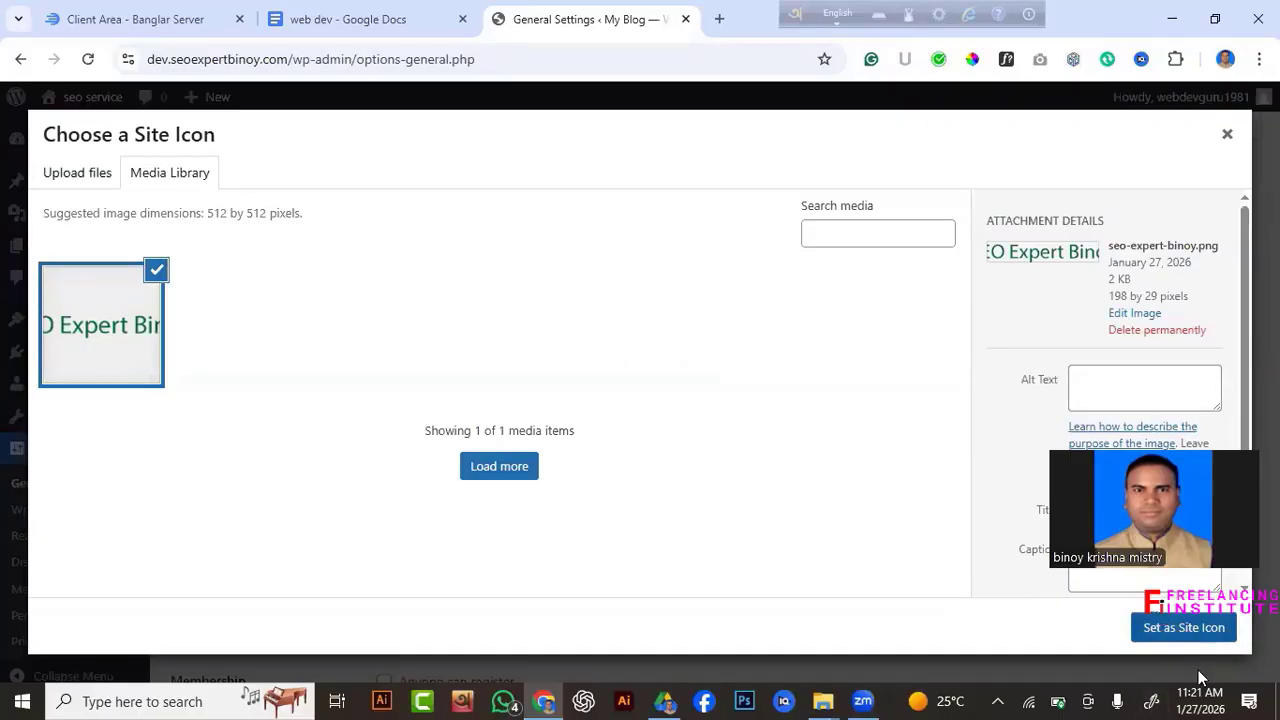
Use the uploaded image as site icon, cropping it to the SE letters.
click(1195, 632)
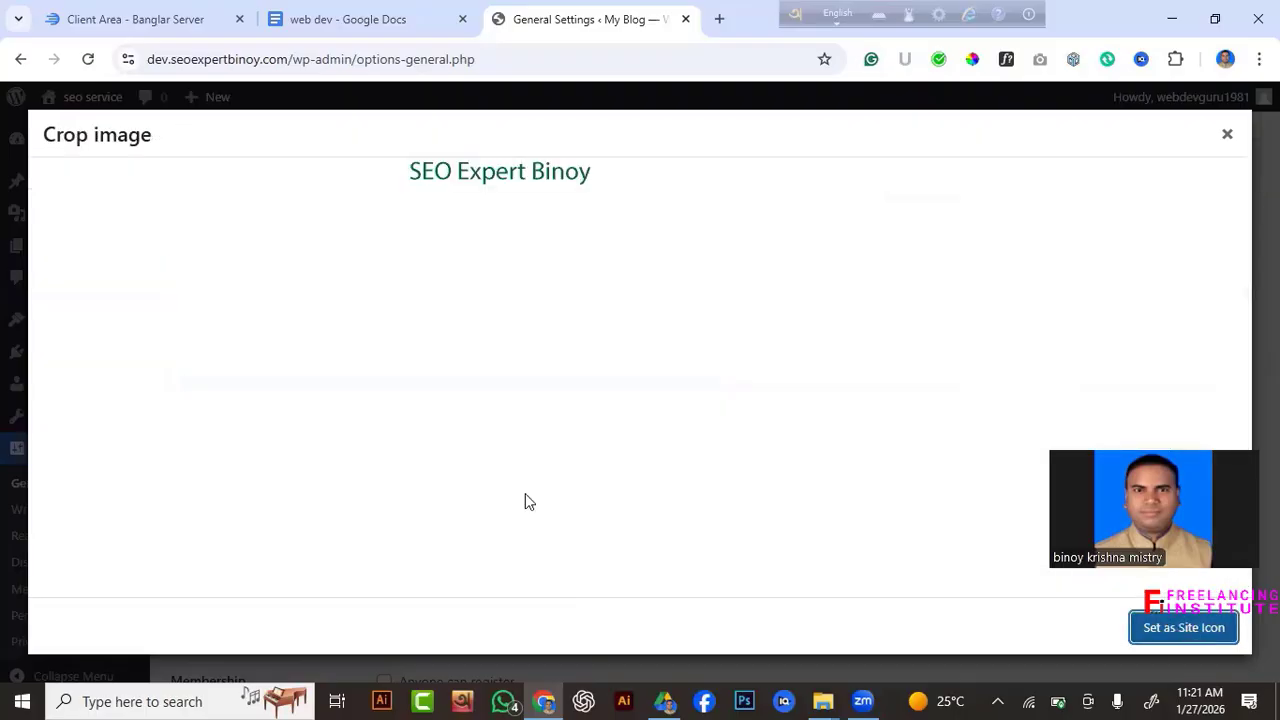
drag(496, 172, 468, 172)
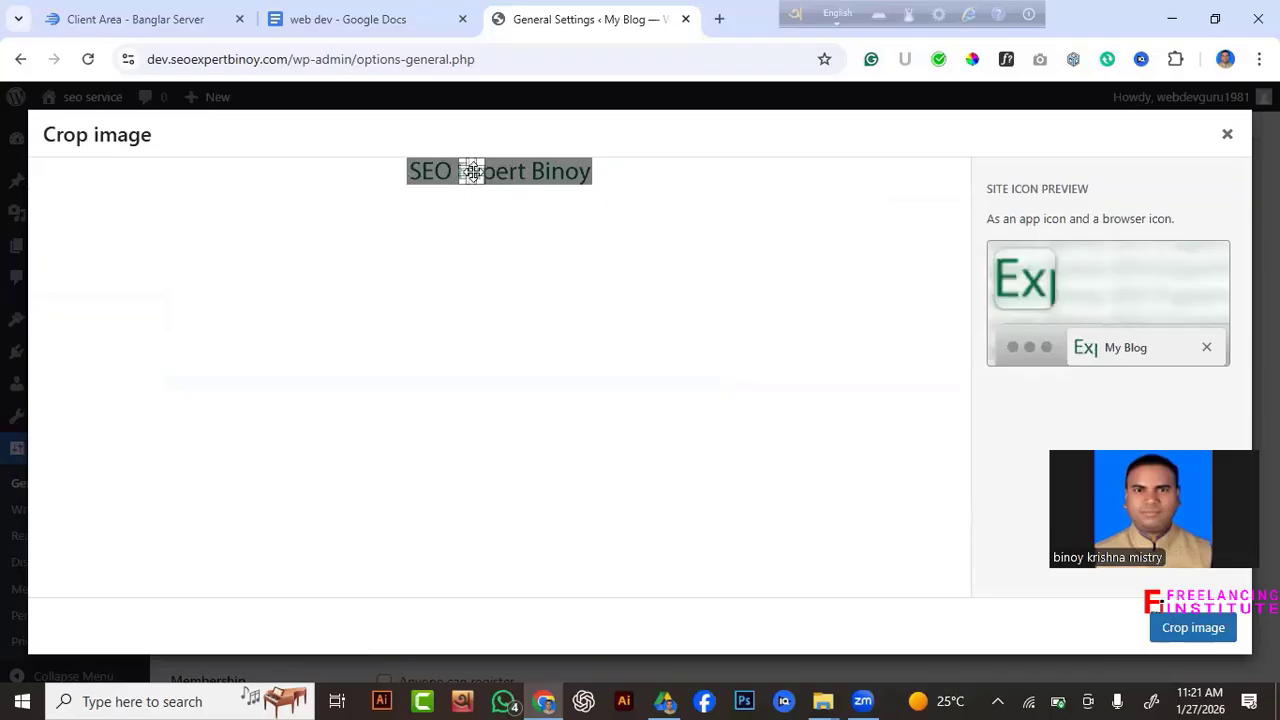
drag(472, 172, 423, 172)
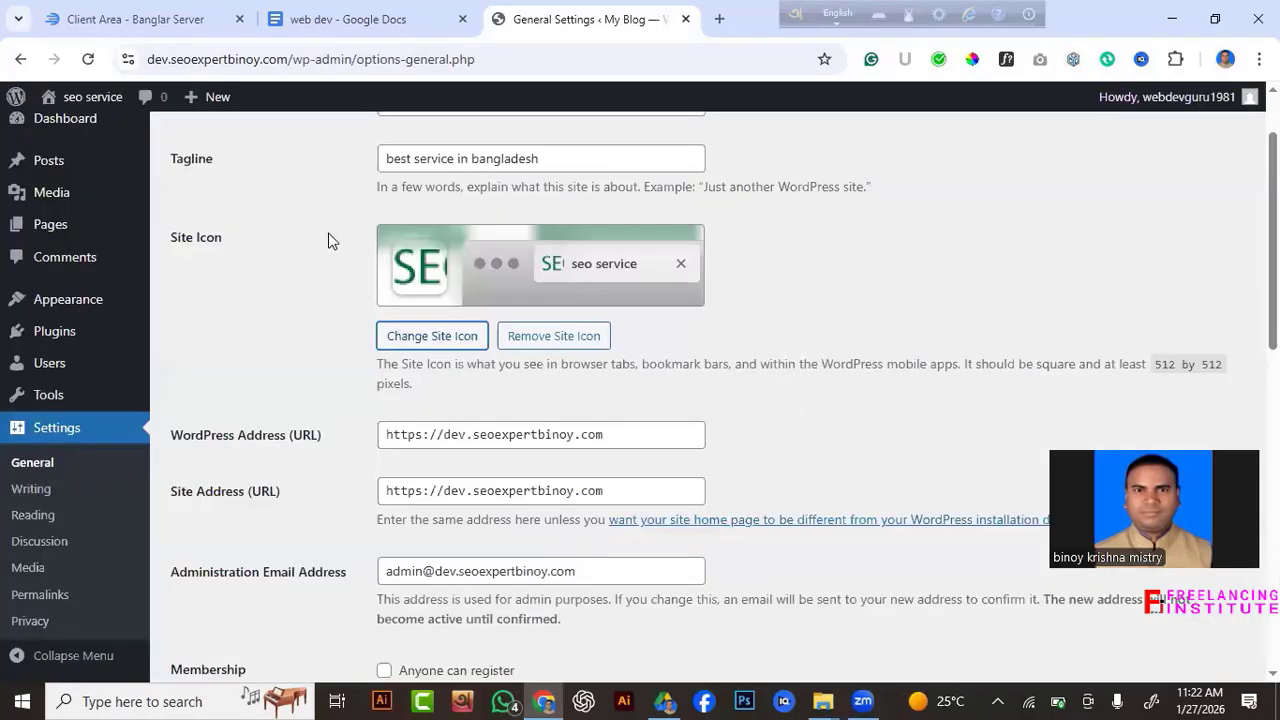
Set the Timezone to Dhaka in General Settings.
scroll(490, 423, down, 2)
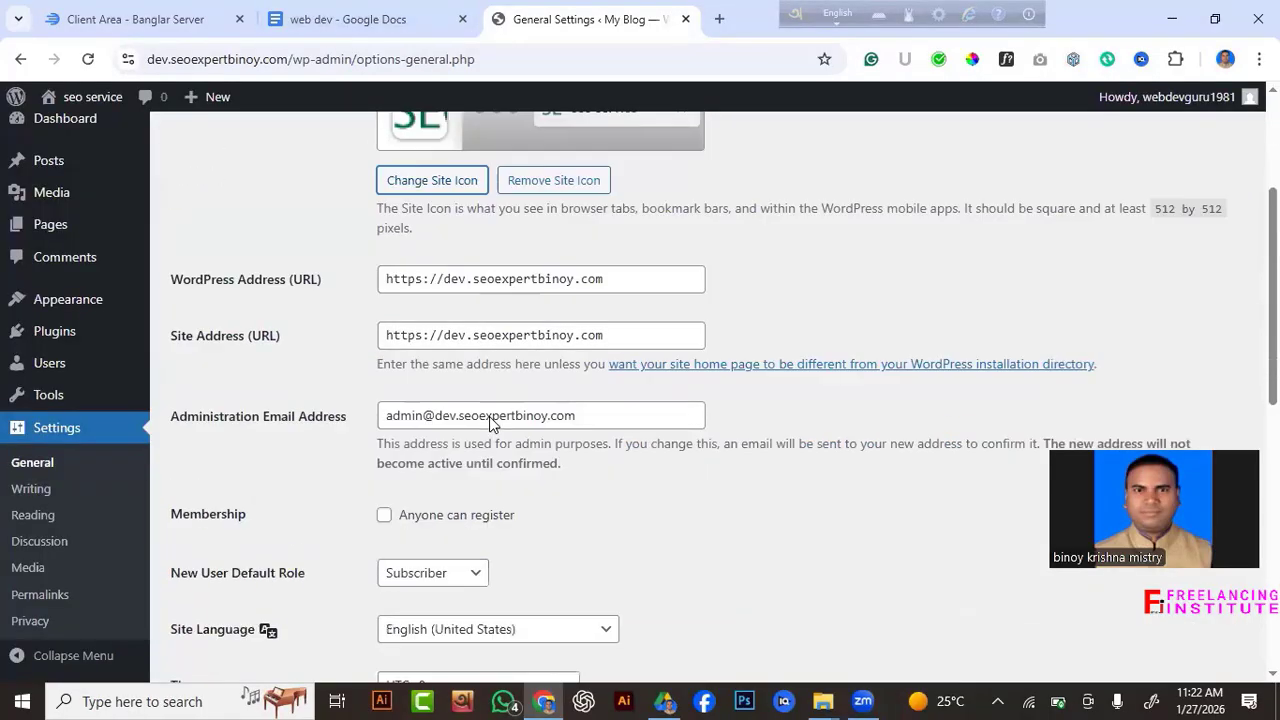
scroll(490, 423, down, 1)
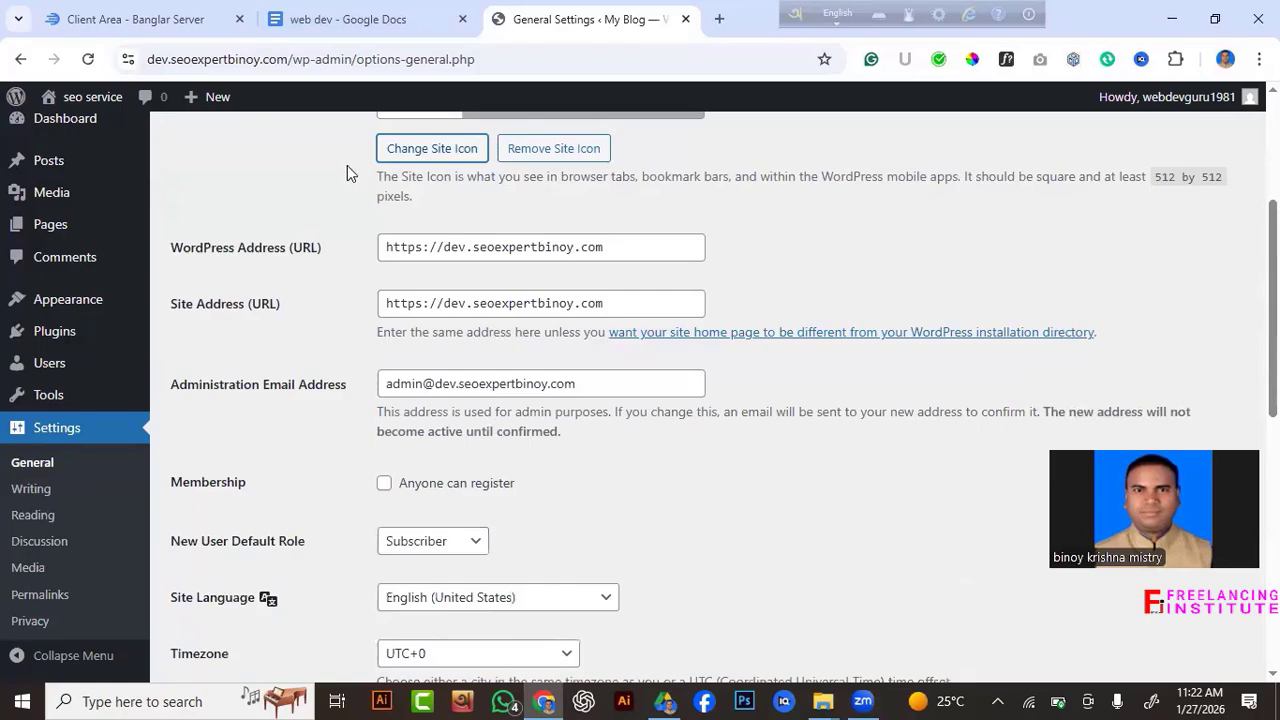
scroll(446, 434, up, 2)
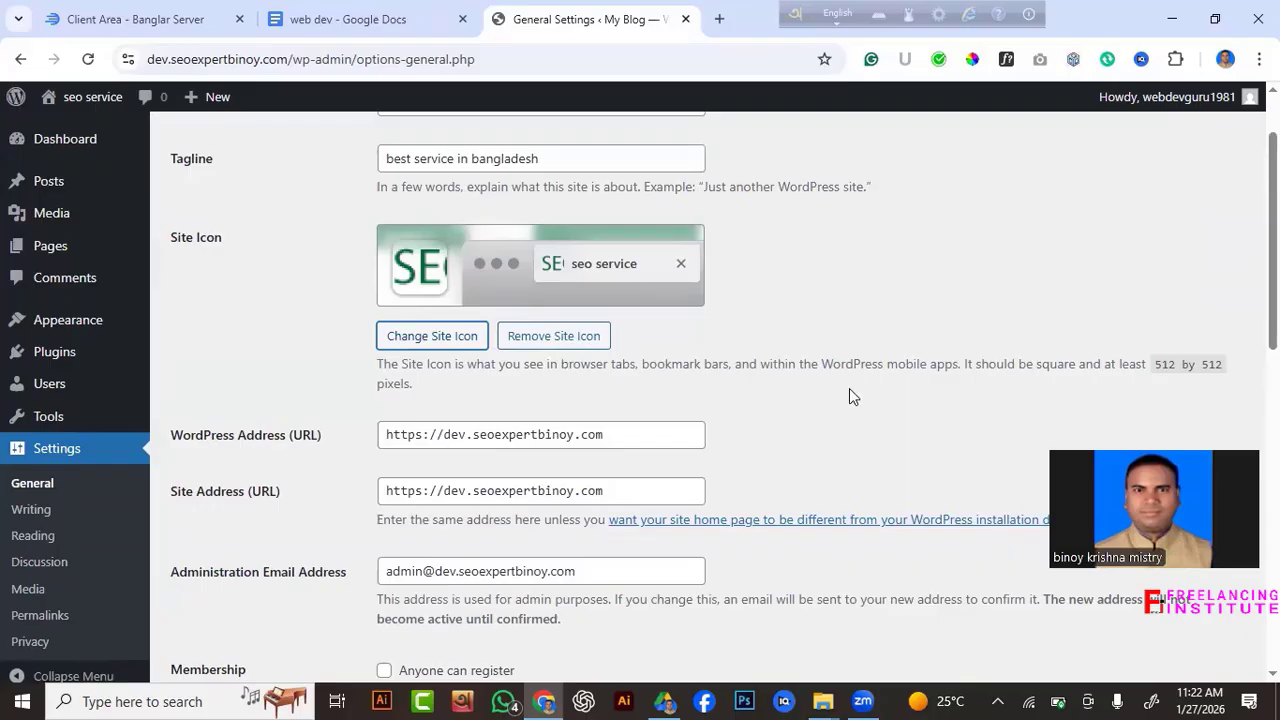
scroll(744, 495, down, 4)
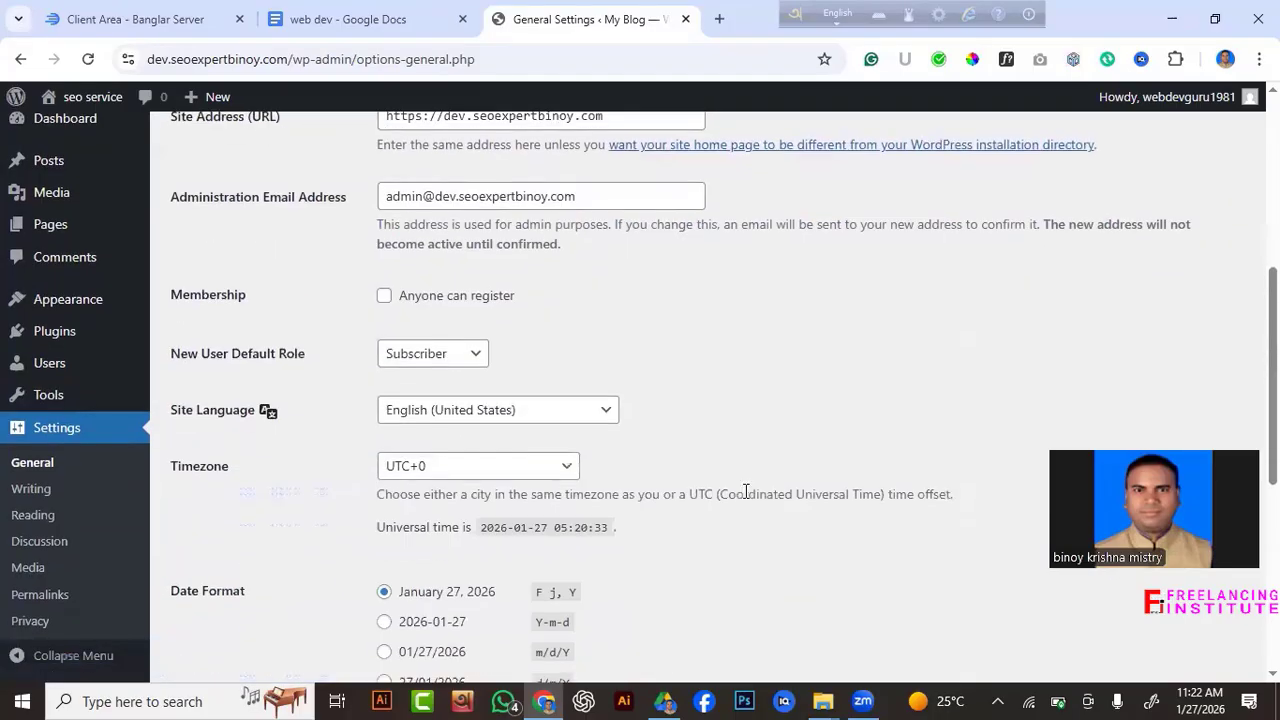
scroll(745, 491, down, 2)
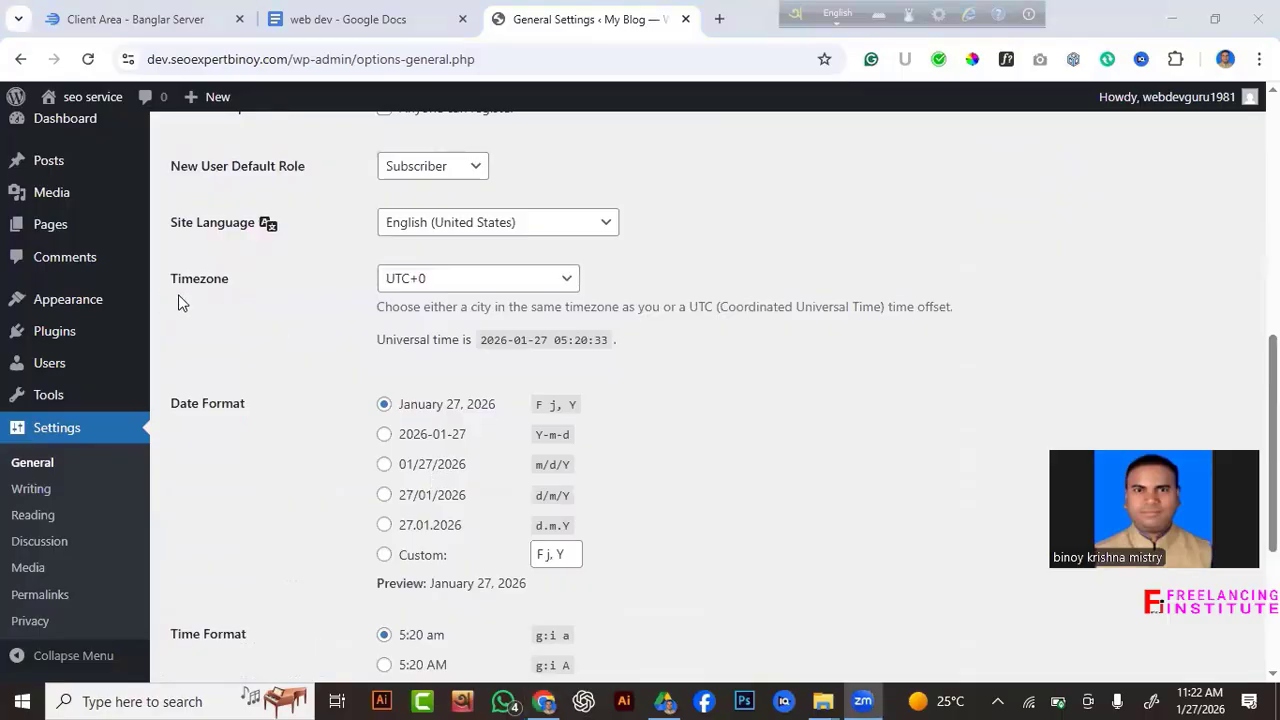
click(566, 283)
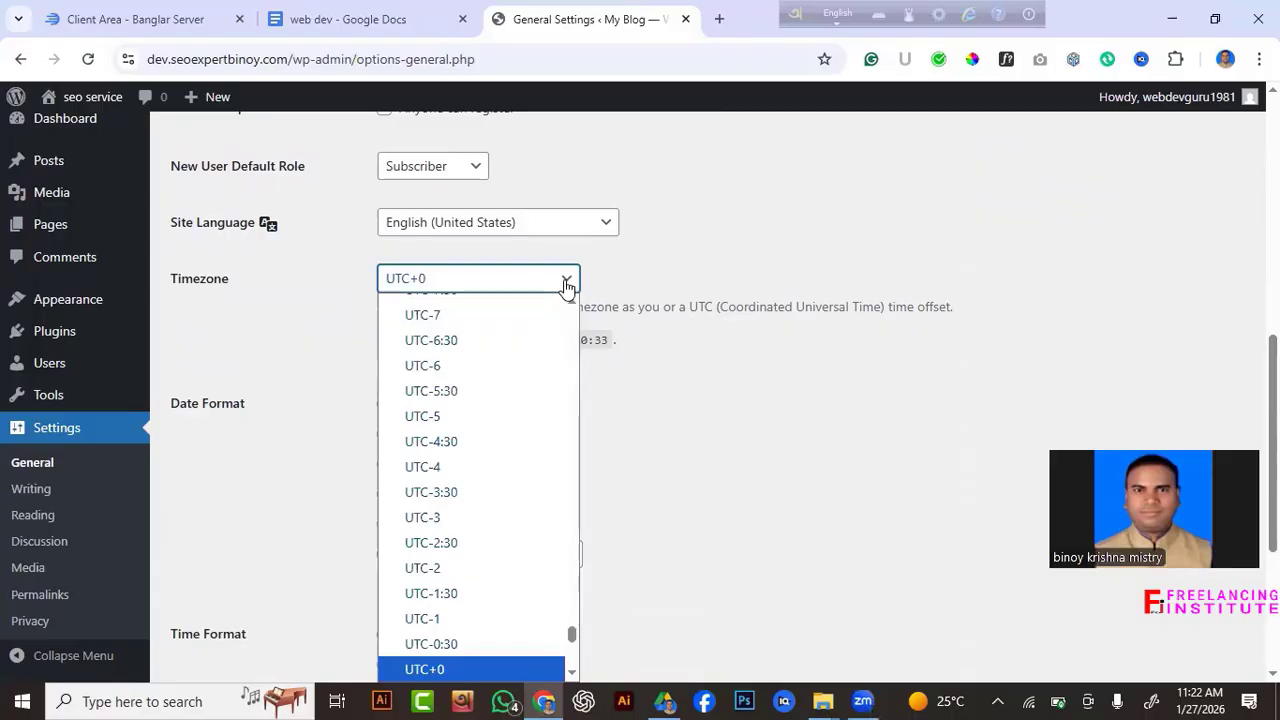
text(dh)
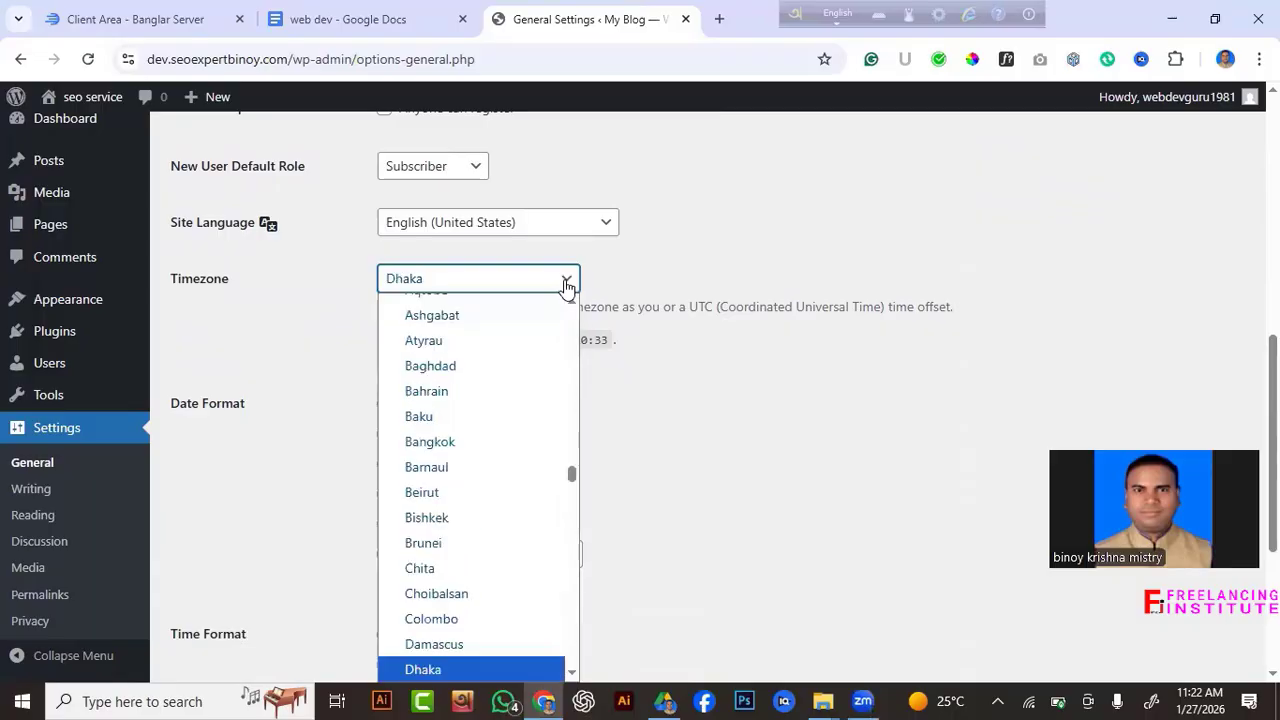
click(432, 280)
Review the General Settings page and save the changes.
scroll(757, 363, down, 3)
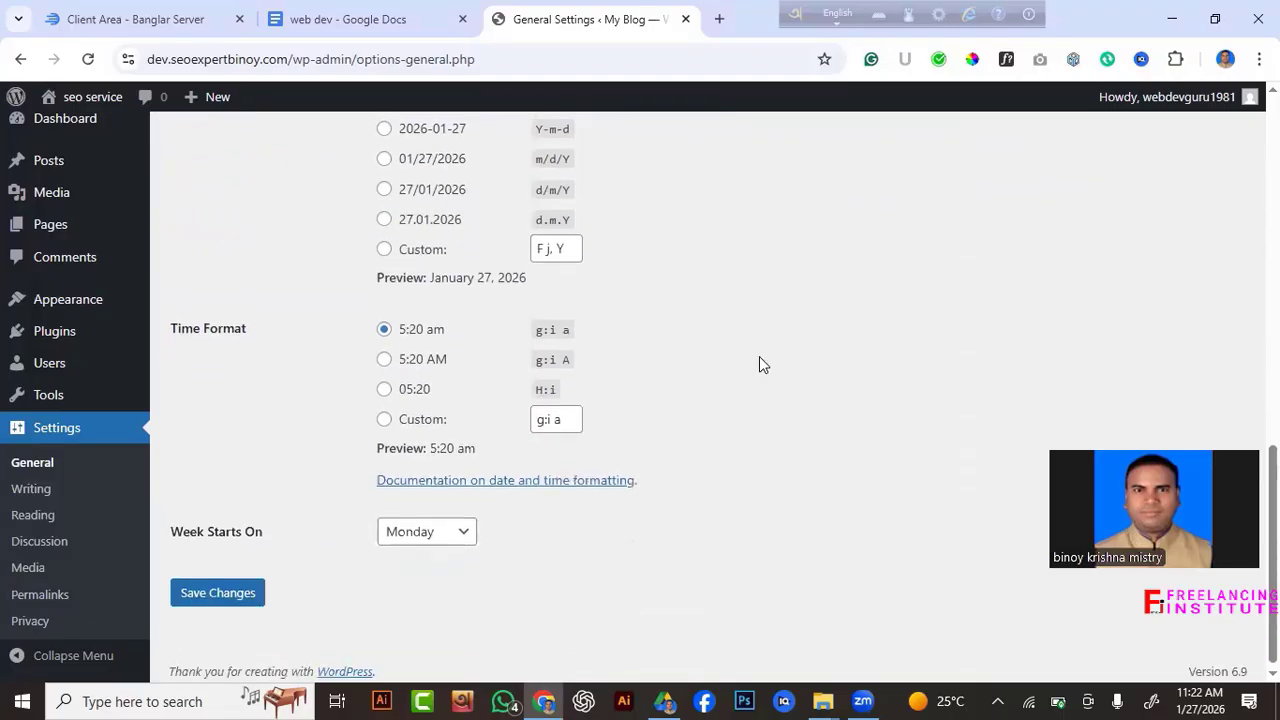
scroll(452, 380, up, 5)
scroll(452, 378, up, 5)
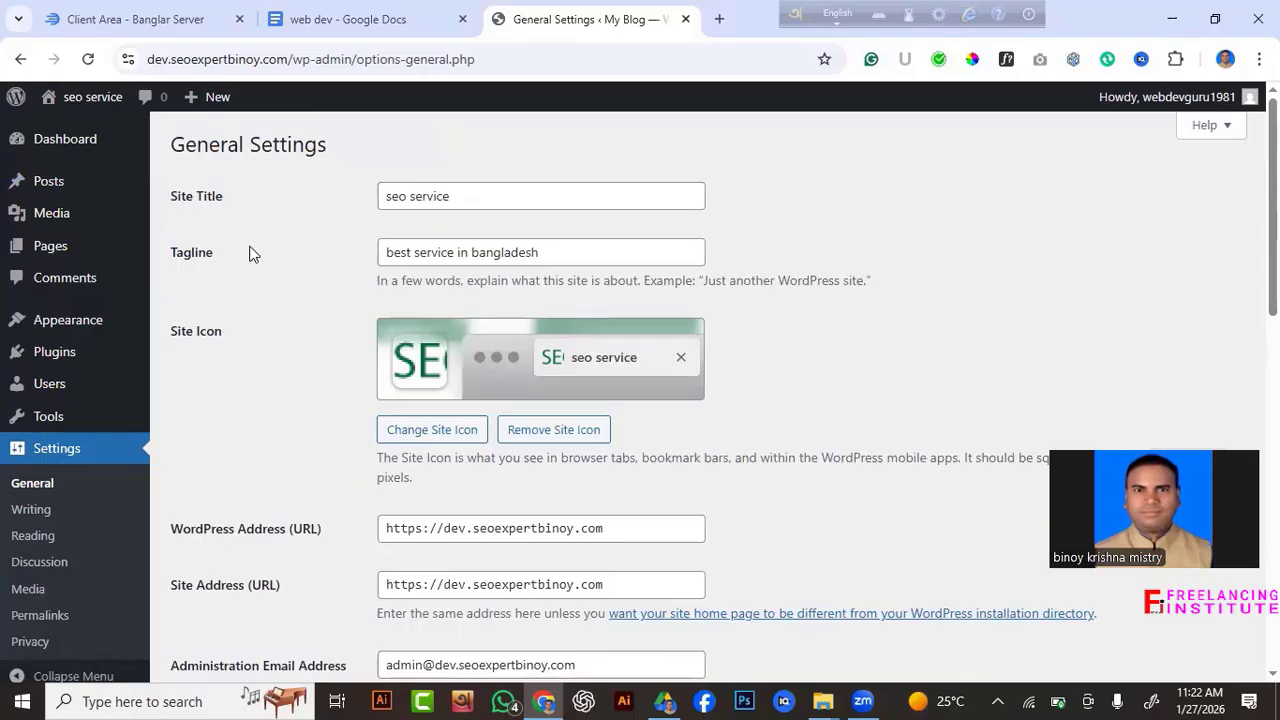
click(585, 250)
scroll(309, 360, down, 1)
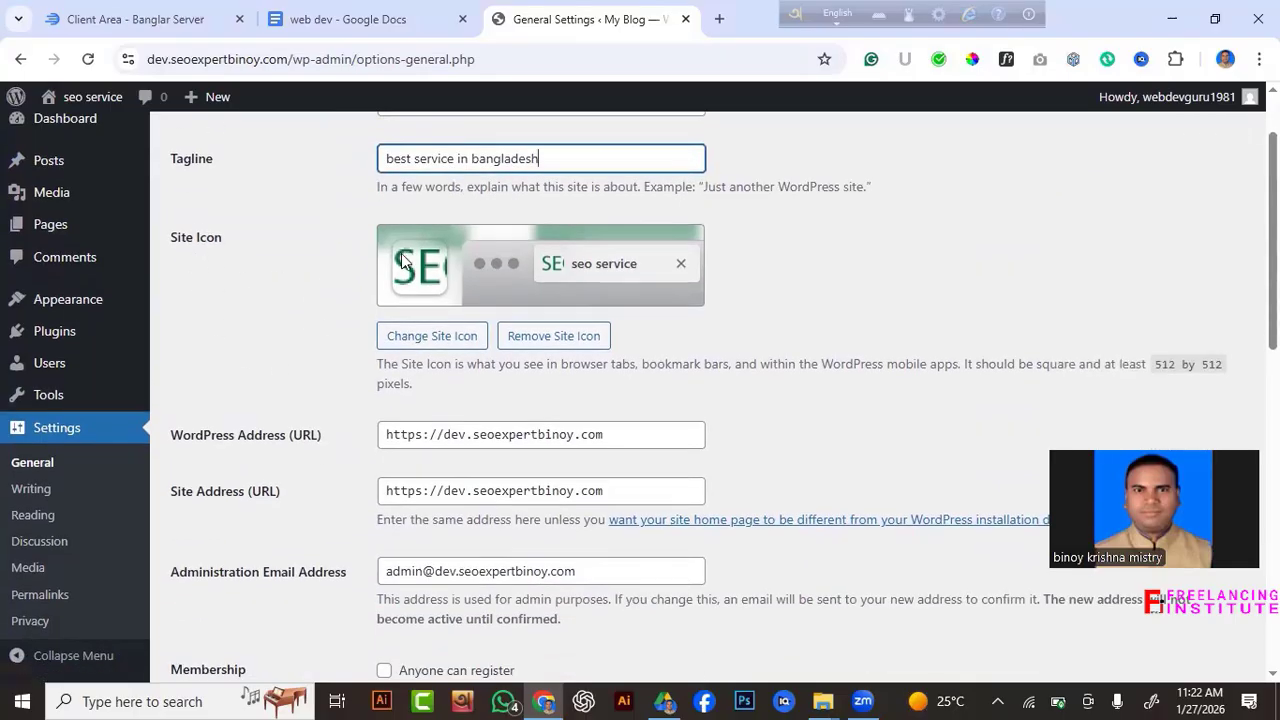
scroll(340, 350, down, 10)
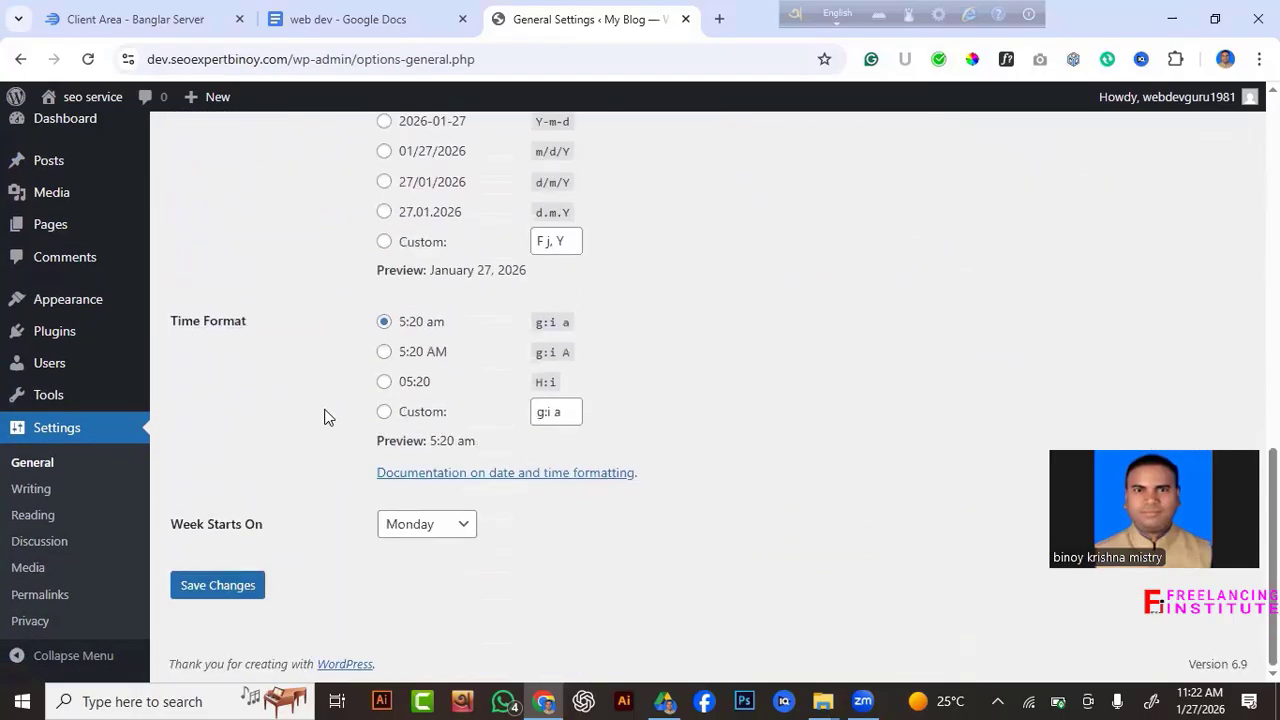
scroll(440, 394, up, 3)
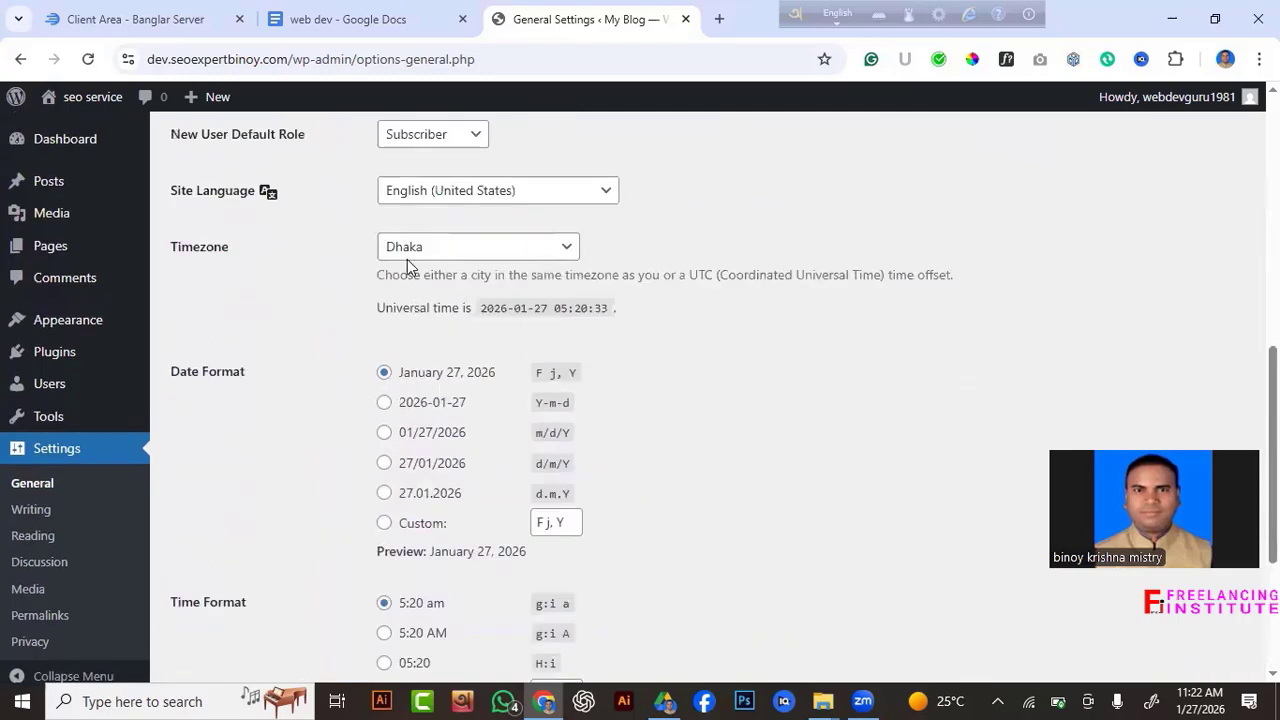
scroll(257, 546, down, 3)
scroll(257, 543, up, 4)
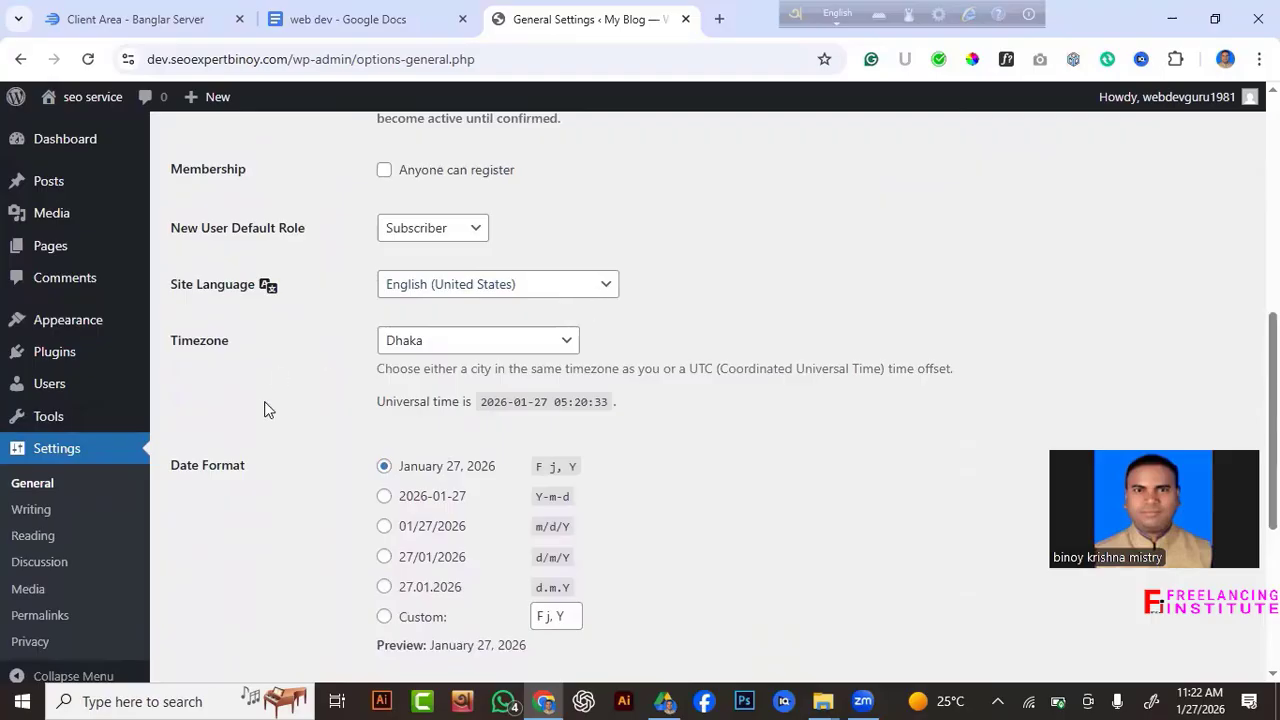
scroll(268, 407, down, 3)
scroll(271, 405, down, 1)
click(193, 588)
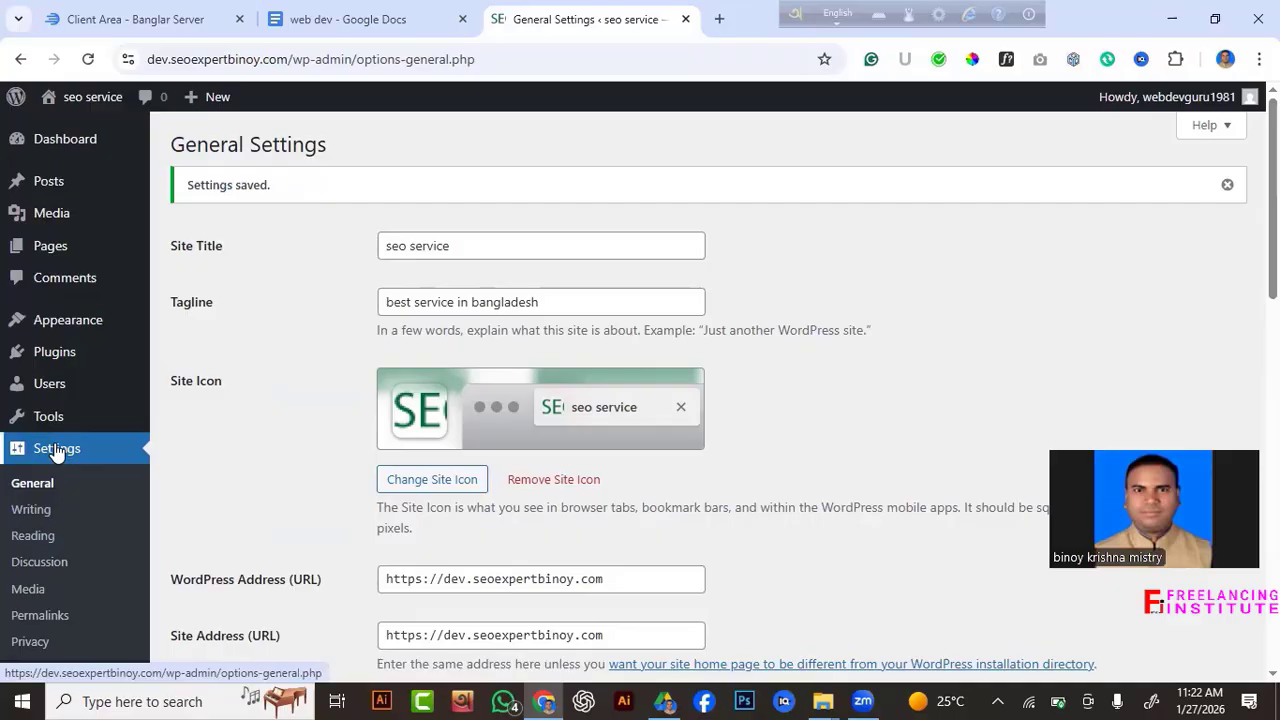
In Reading Settings, tick 'Discourage search engines from indexing this site'.
click(27, 541)
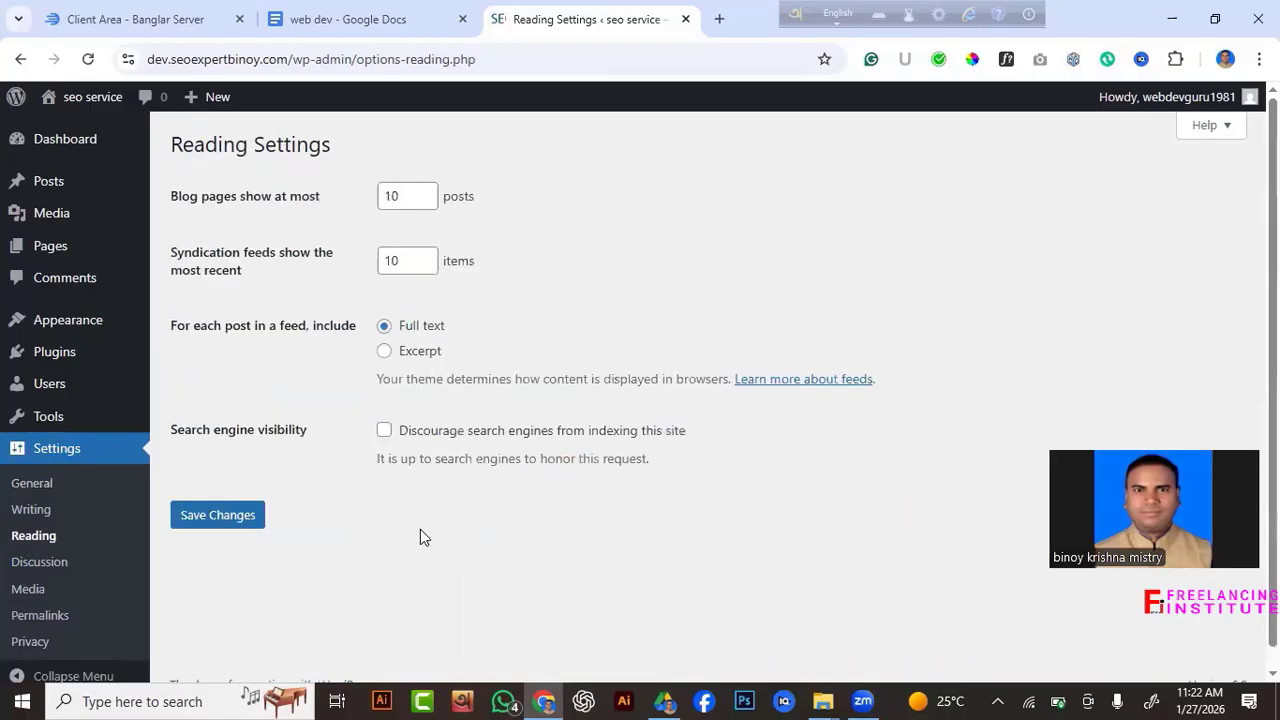
scroll(460, 403, down, 1)
scroll(460, 403, up, 1)
click(384, 432)
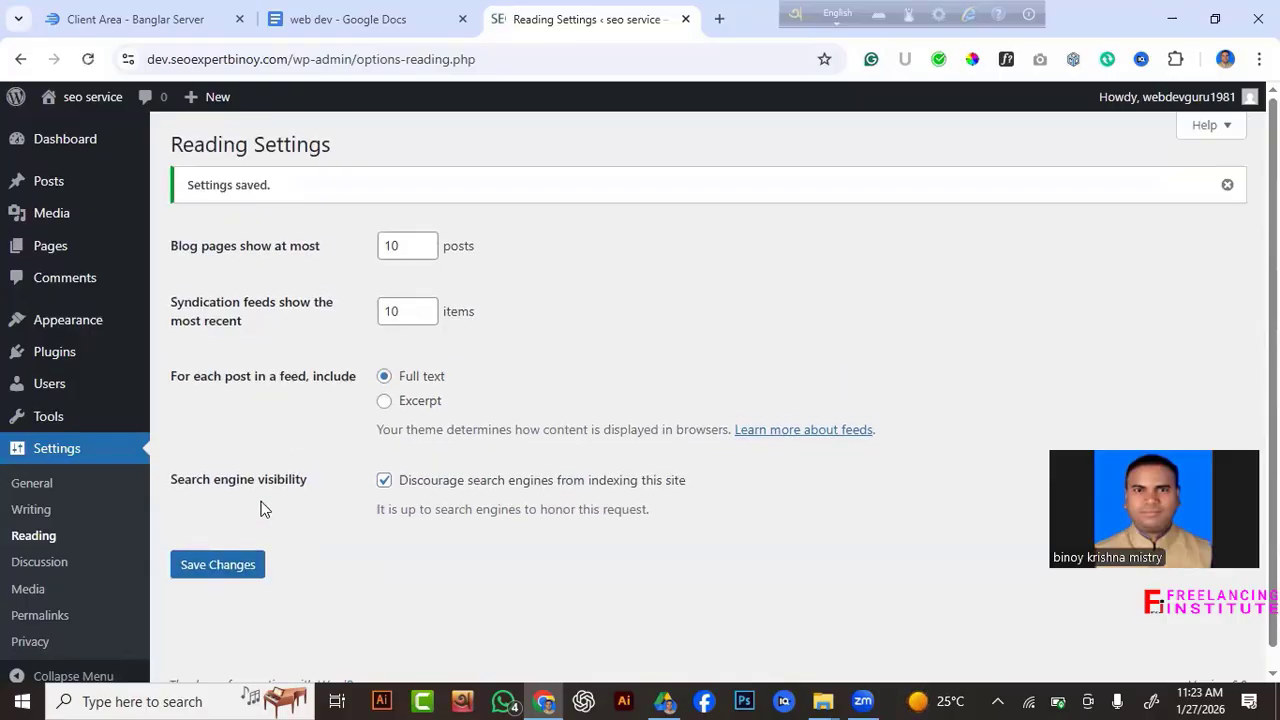
scroll(200, 515, down, 1)
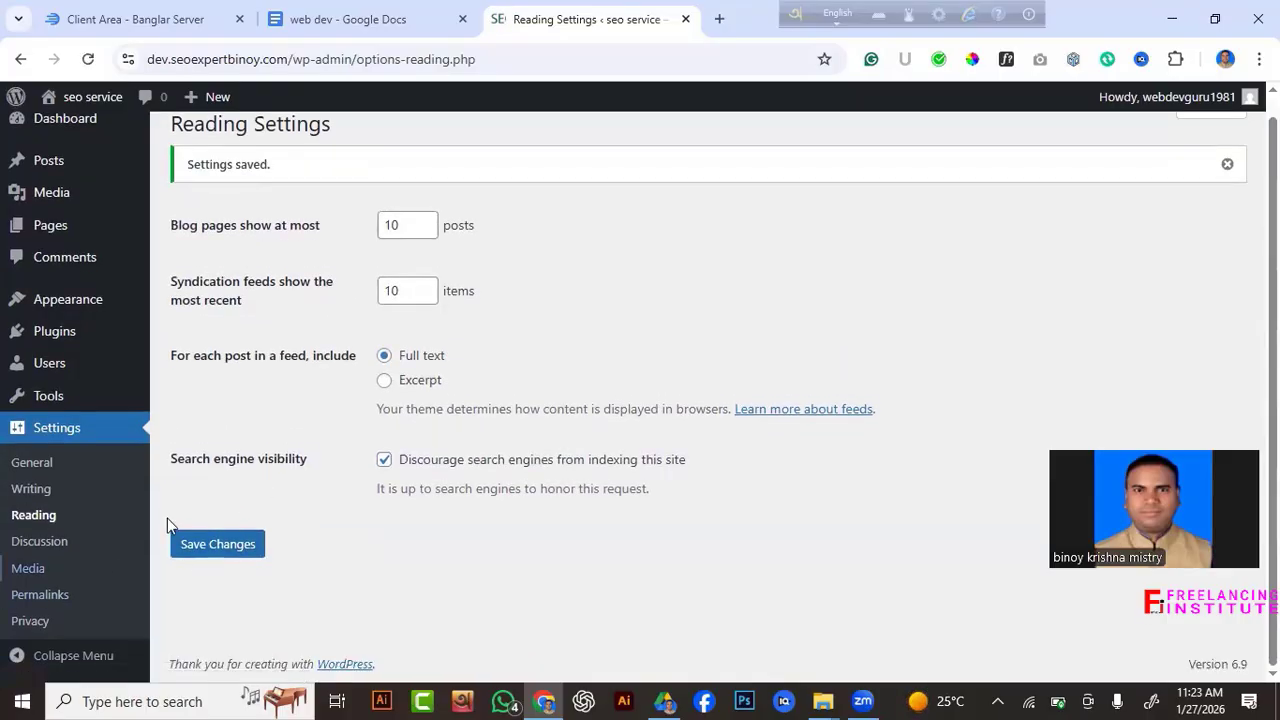
In Permalink Settings, choose the Post name structure (/%postname%/).
click(41, 595)
scroll(672, 605, down, 2)
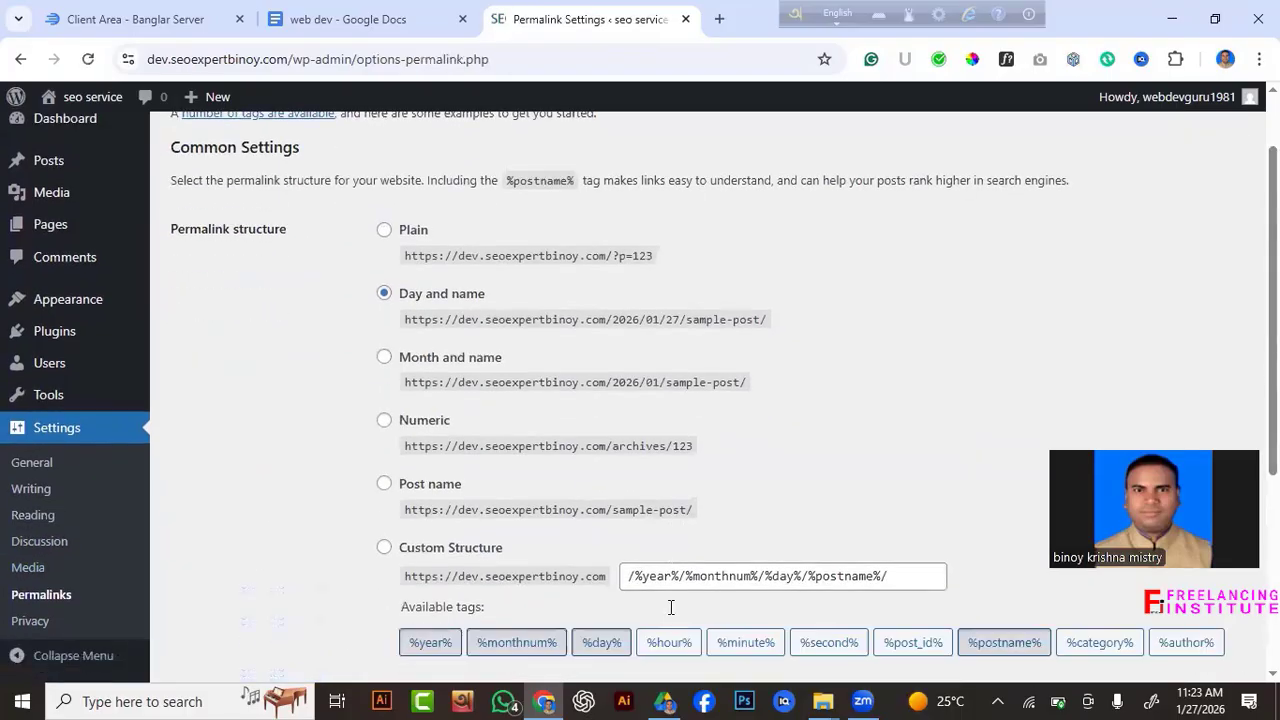
scroll(667, 590, up, 2)
scroll(667, 592, down, 2)
scroll(666, 594, up, 2)
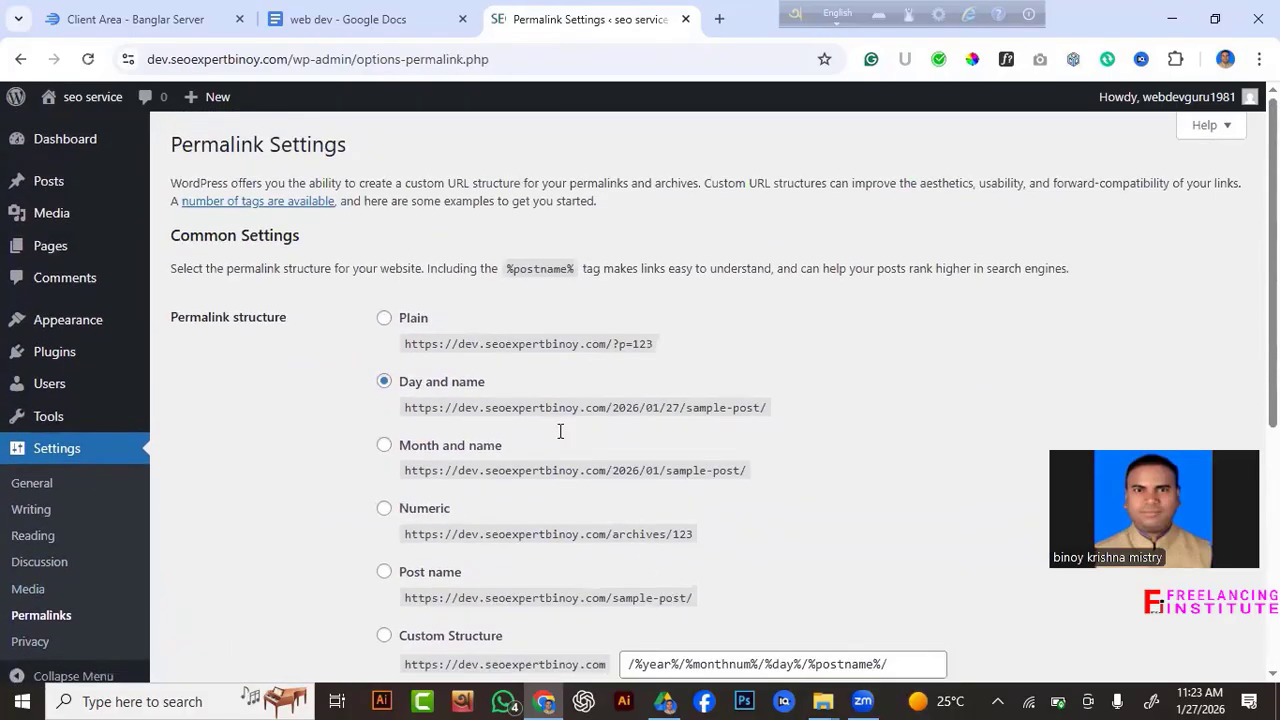
scroll(437, 416, down, 2)
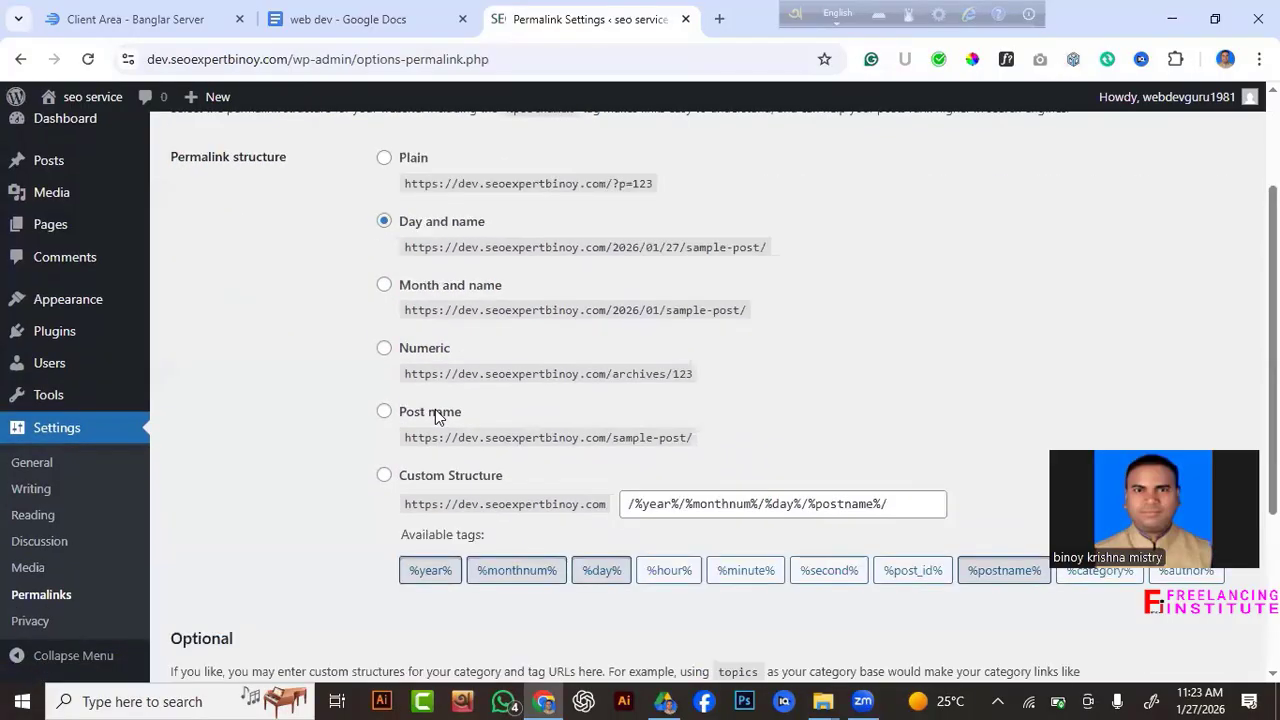
scroll(435, 416, down, 1)
scroll(435, 416, up, 2)
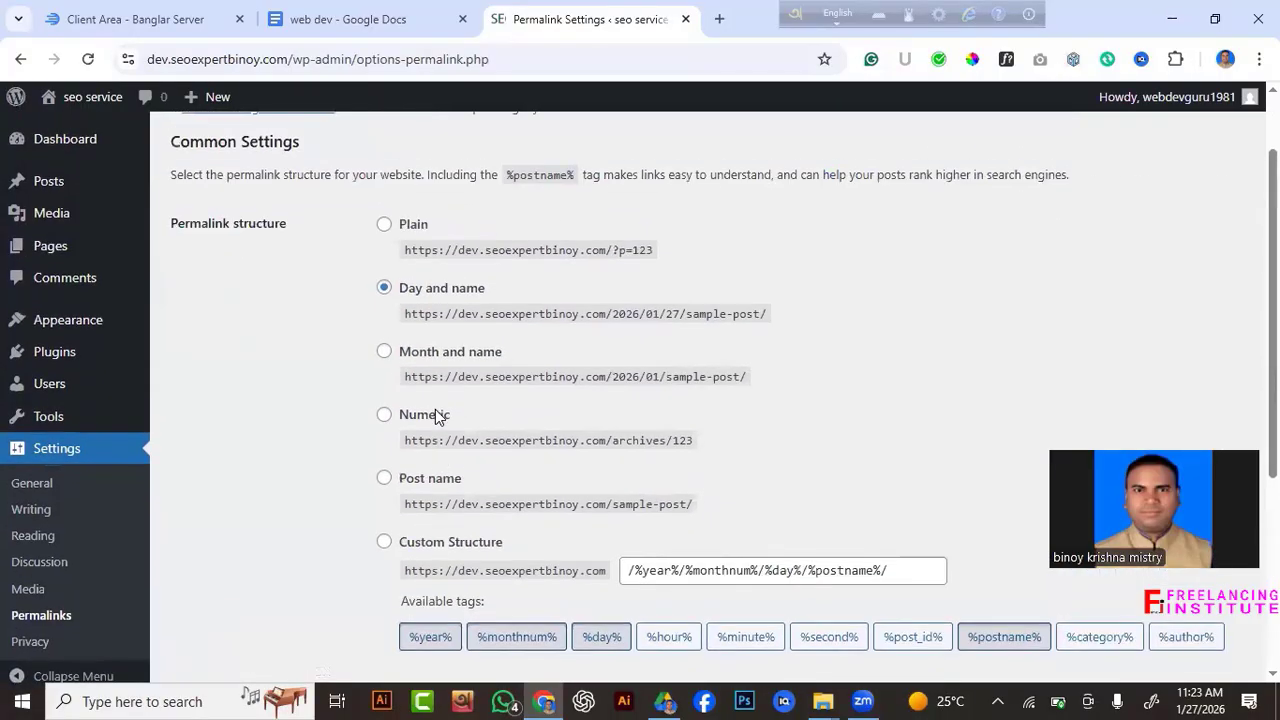
click(385, 481)
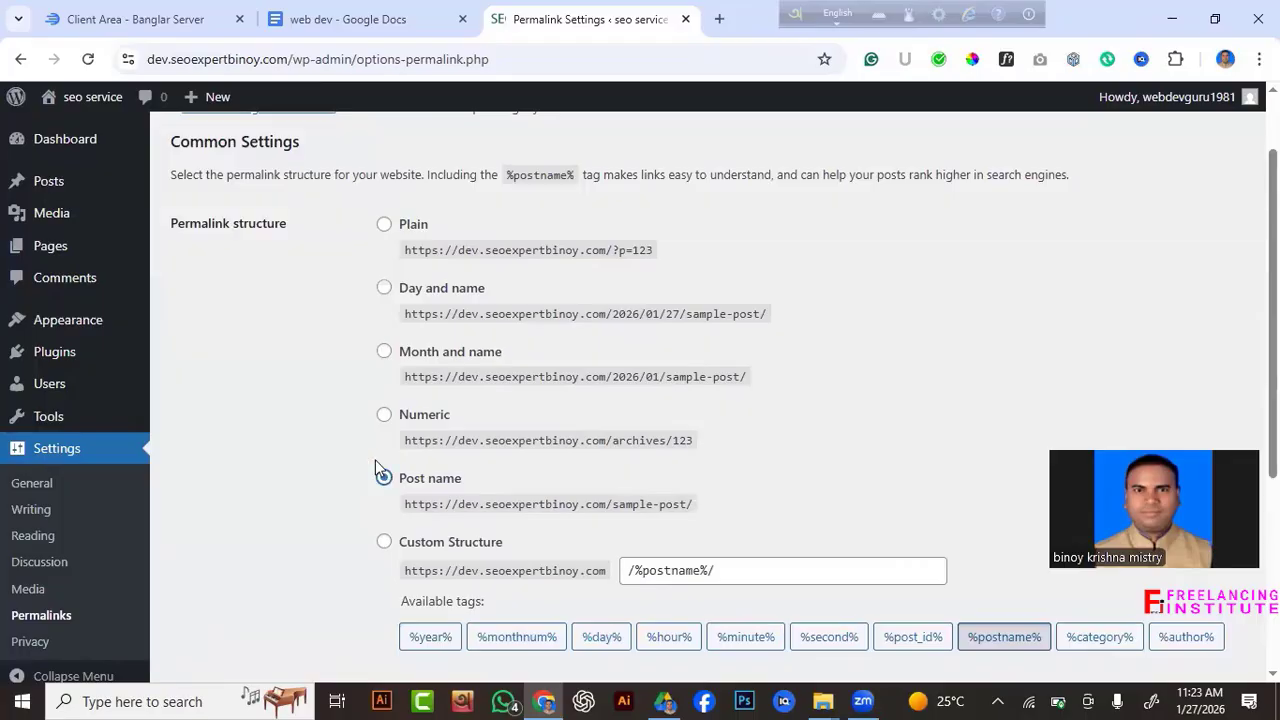
Save the changes and check that the /%postname%/ structure is stored.
scroll(276, 408, down, 2)
scroll(300, 463, down, 2)
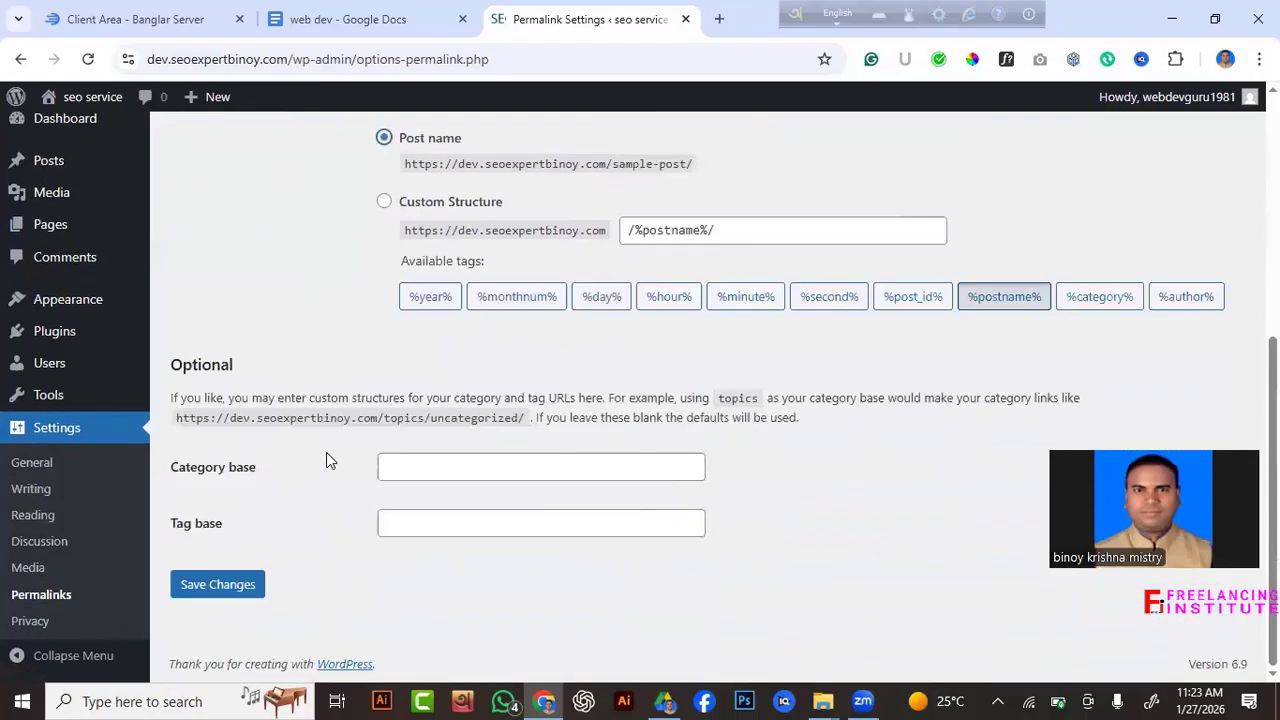
click(205, 583)
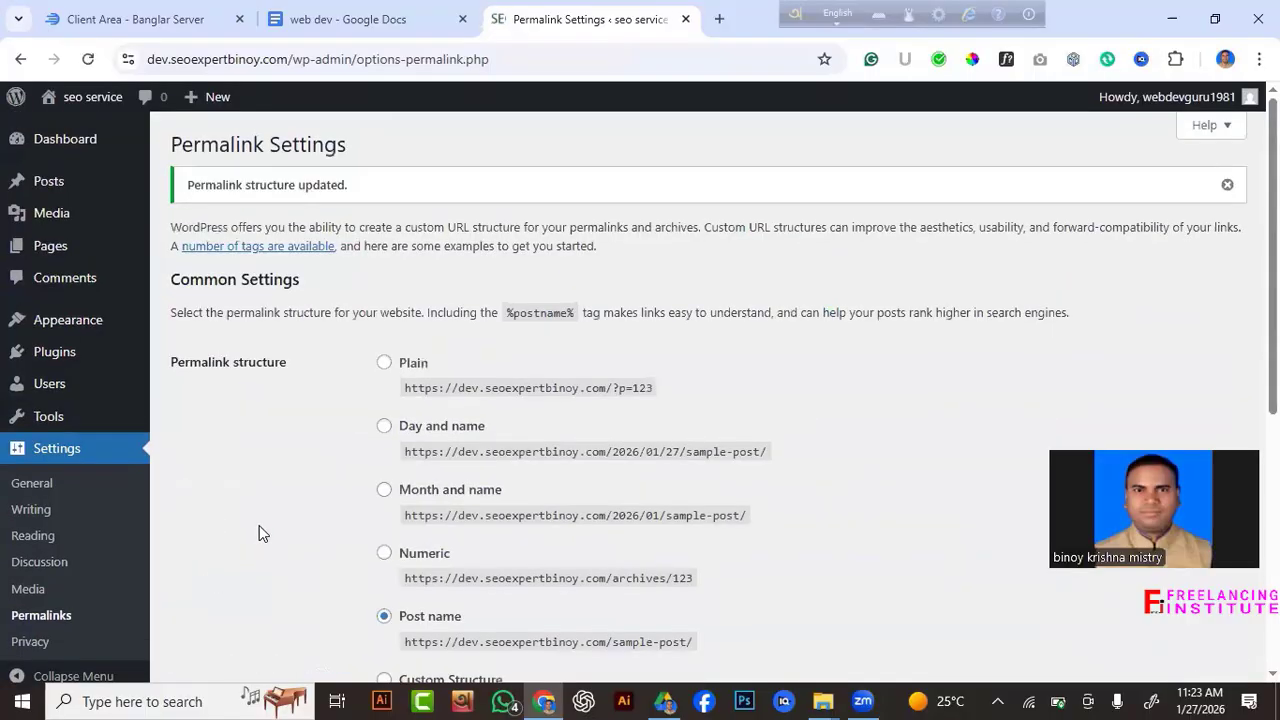
scroll(259, 525, down, 5)
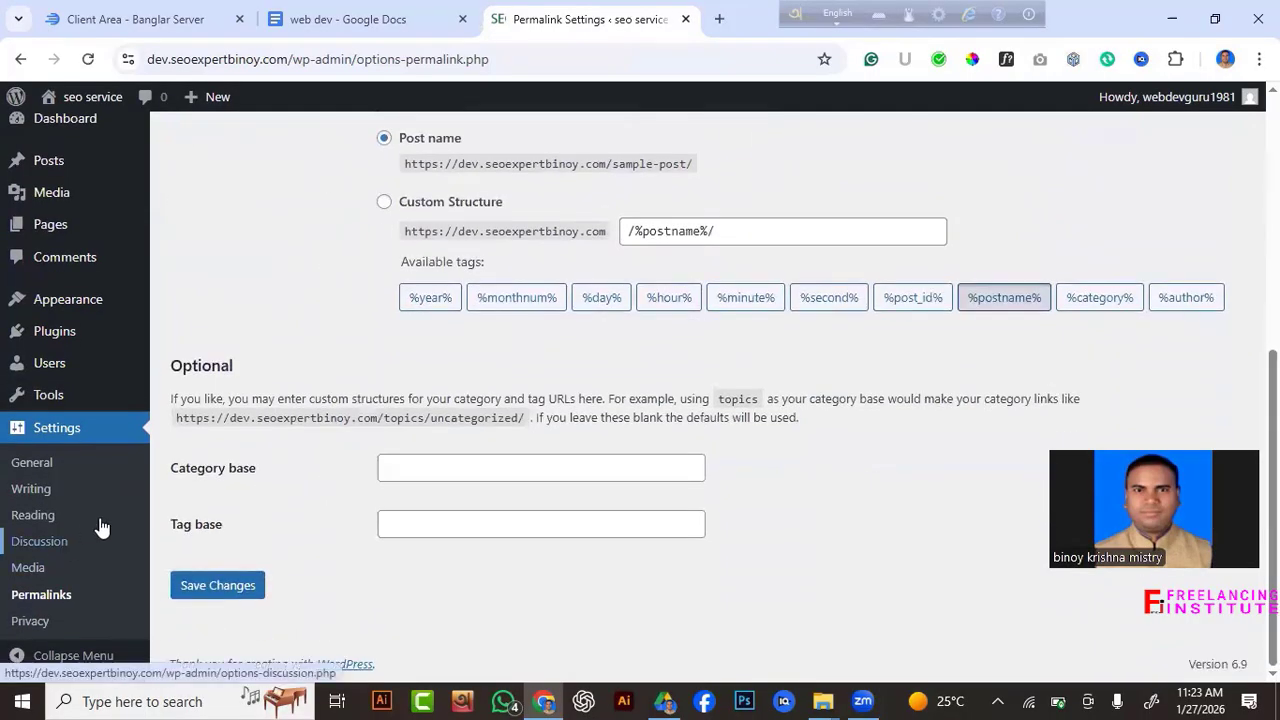
scroll(509, 534, up, 5)
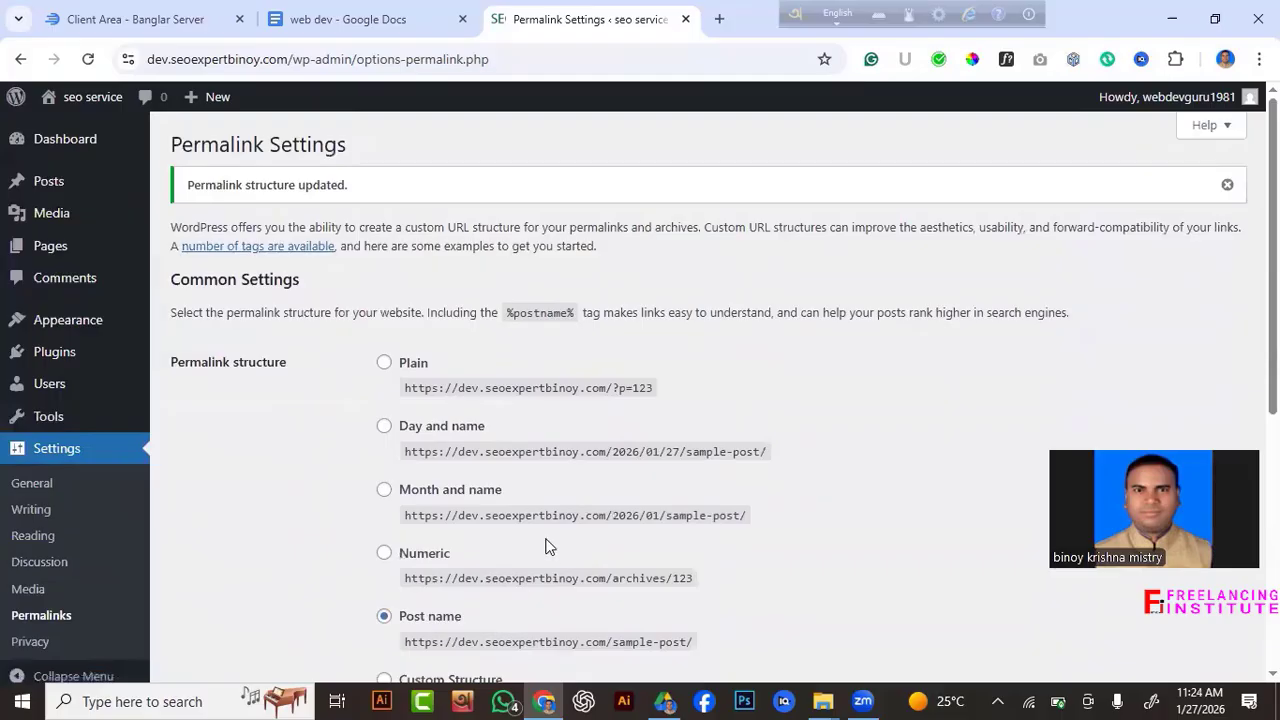
scroll(548, 545, down, 3)
scroll(548, 545, down, 2)
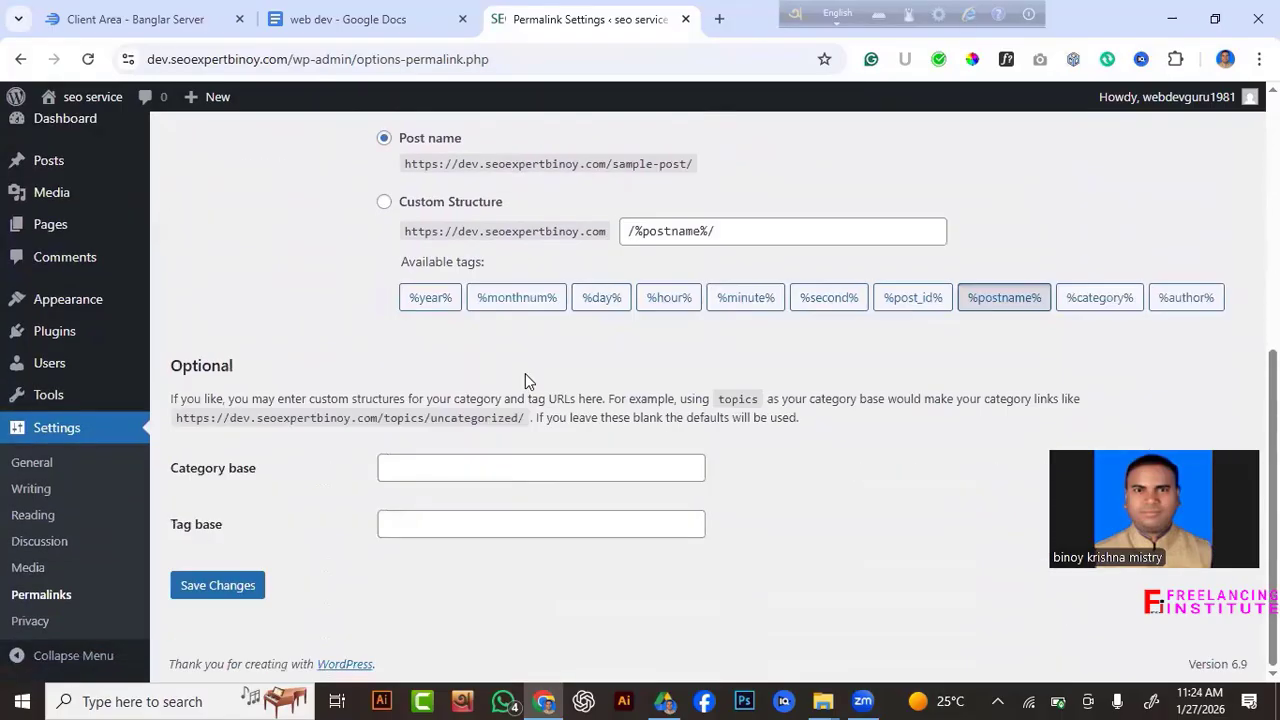
scroll(525, 380, up, 10)
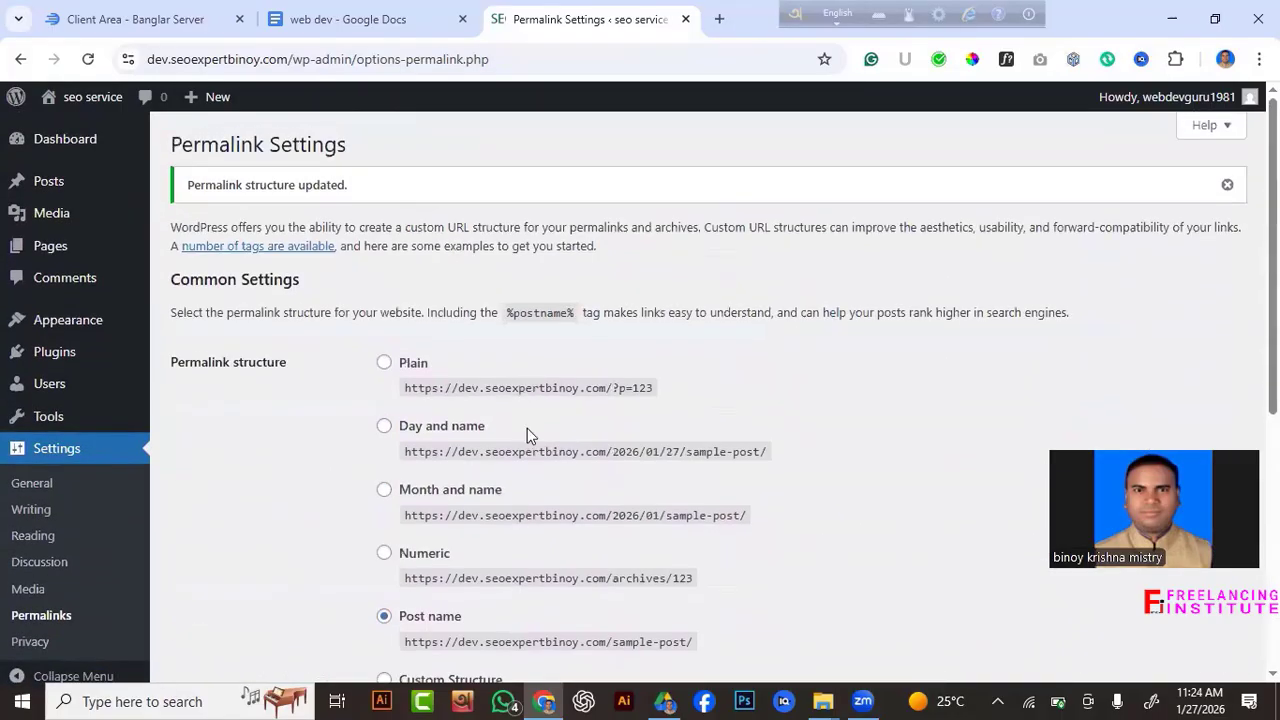